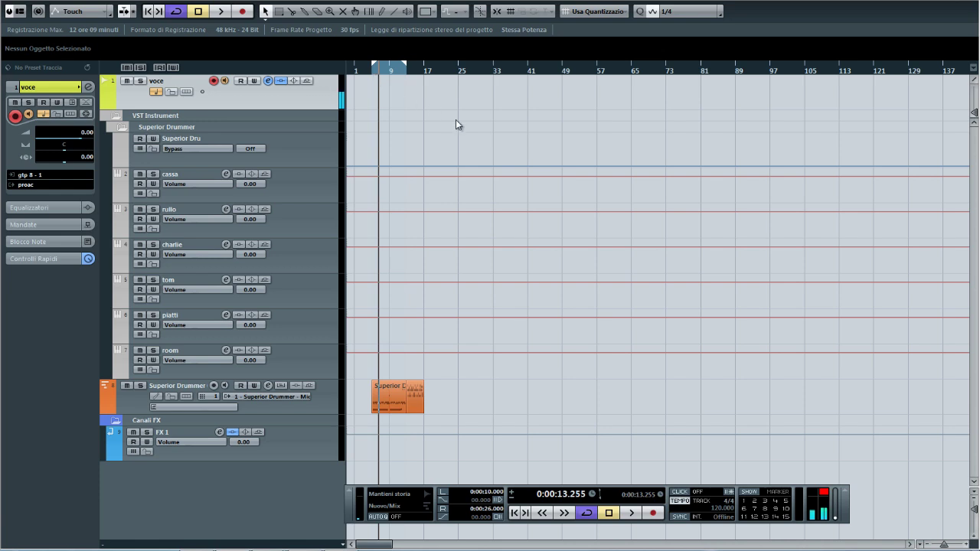
- Enlarge the timeline and track heights in the arrangement and open the mixer
left_click(947, 545)
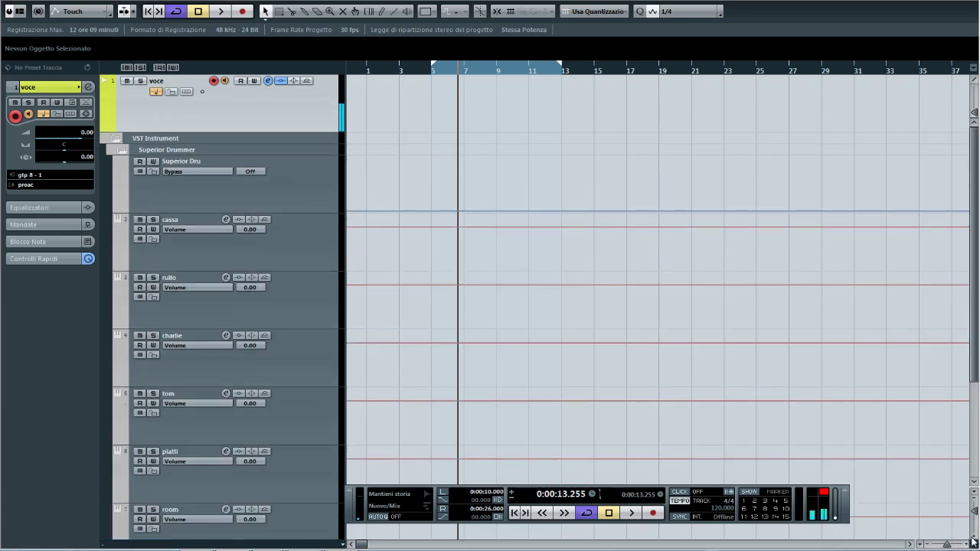
left_click(972, 540)
key("F3")
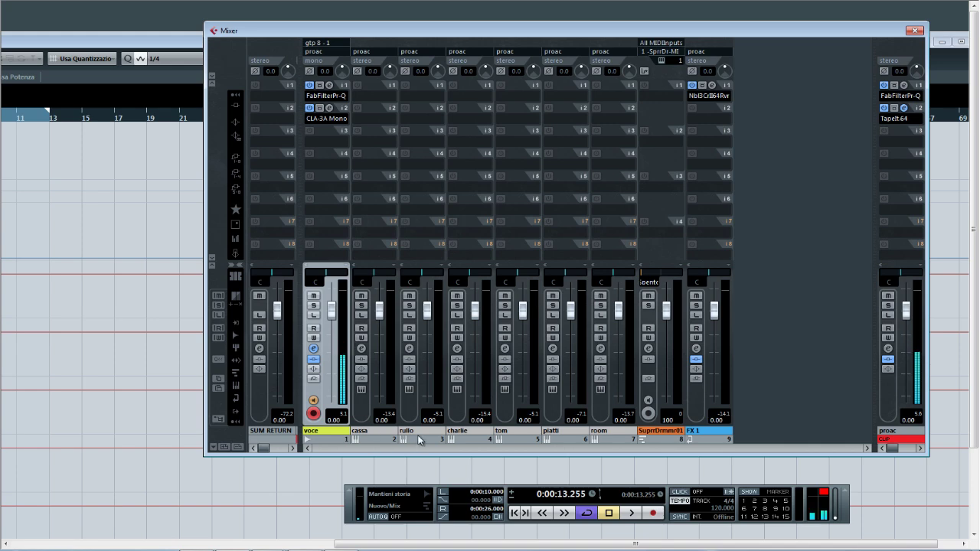
- Return to the project window and play a short stretch of the Superior Drummer part
left_click(961, 41)
scroll(543, 217, "down", 3)
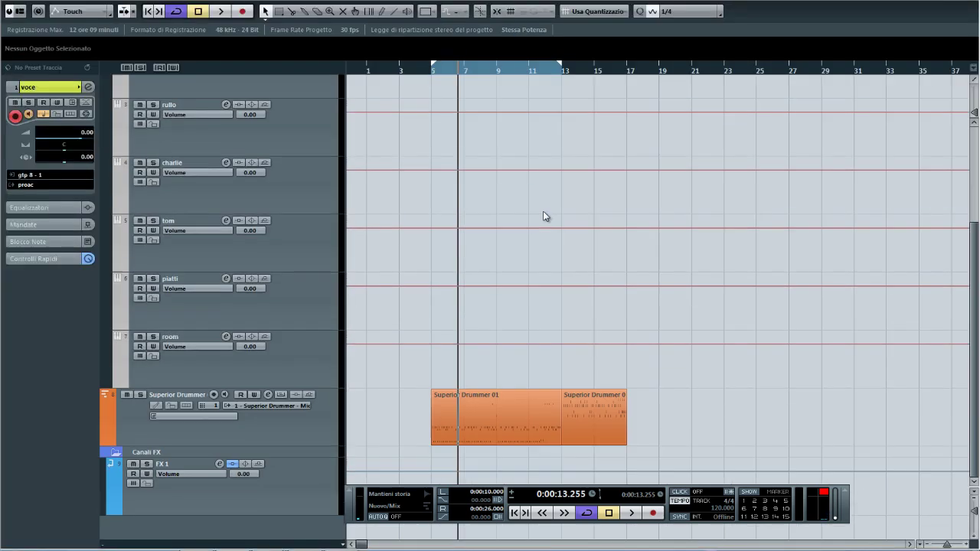
key("space")
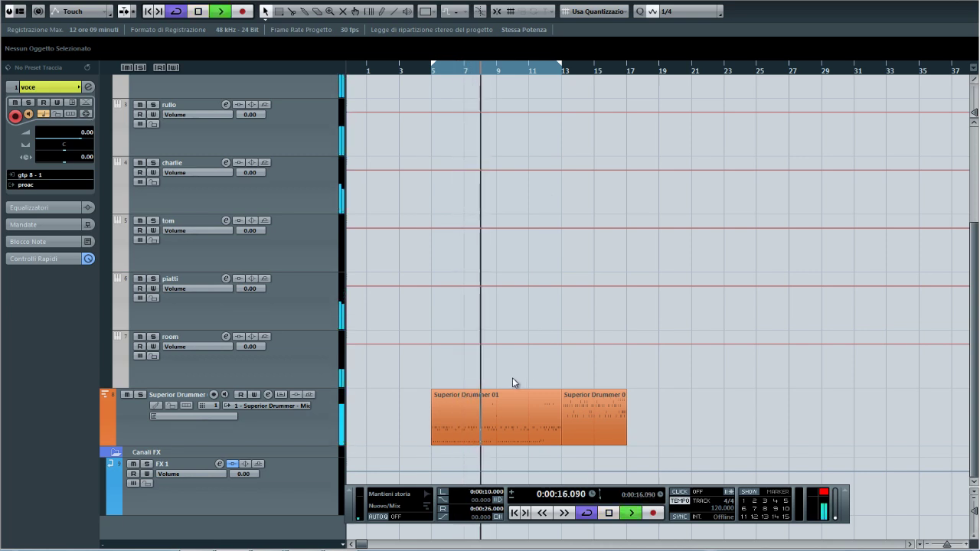
key("space")
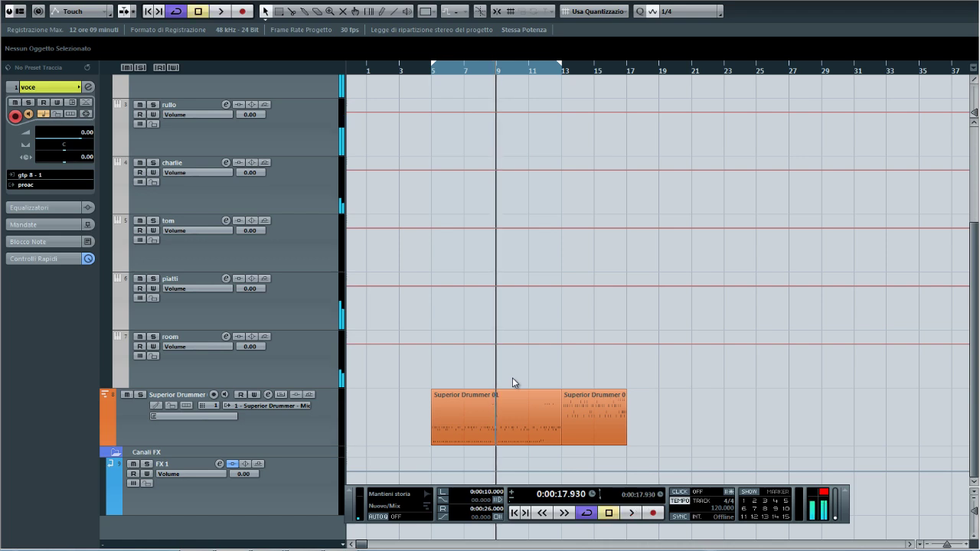
- Reopen the mixer, clear the proac output's clip indicator and try out the cassa channel's input gain
key("F3")
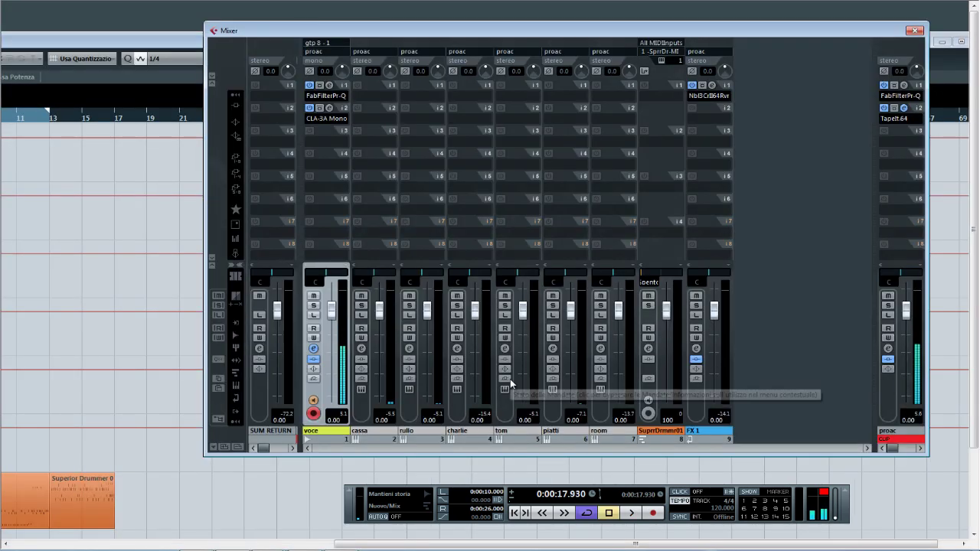
left_click(922, 441)
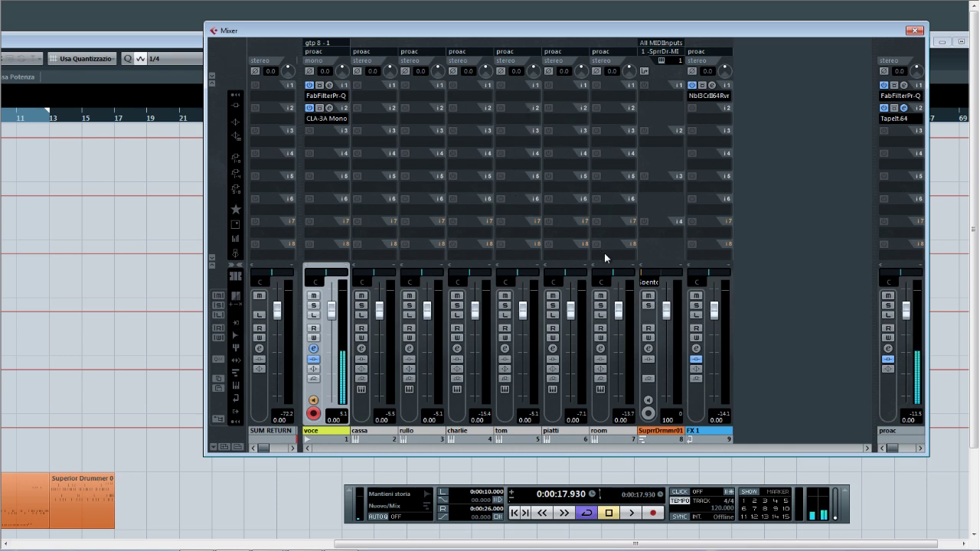
left_click(355, 71)
scroll(374, 80, "up", 4)
scroll(376, 76, "up", 3)
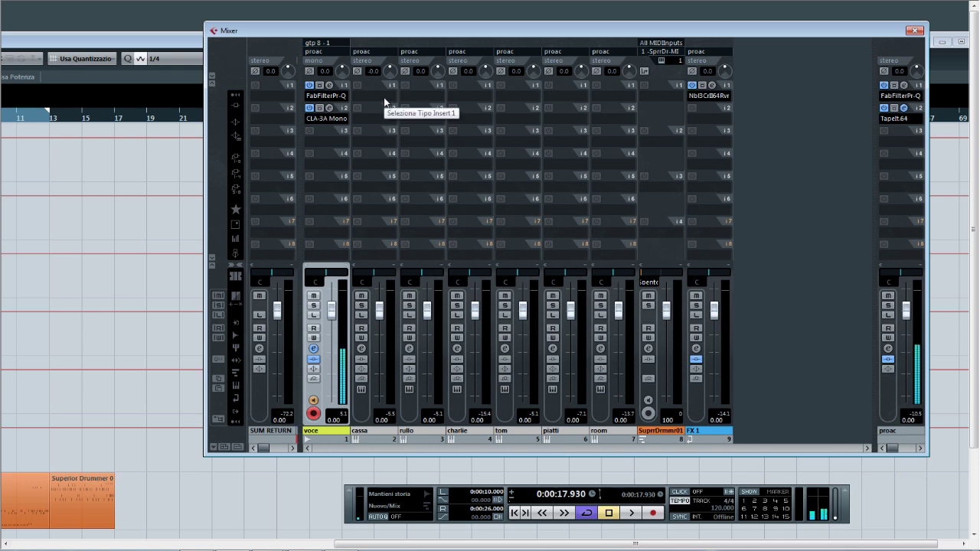
- Open the cassa channel's settings, try different fader levels and reset the volume to 0.00
left_click(360, 350)
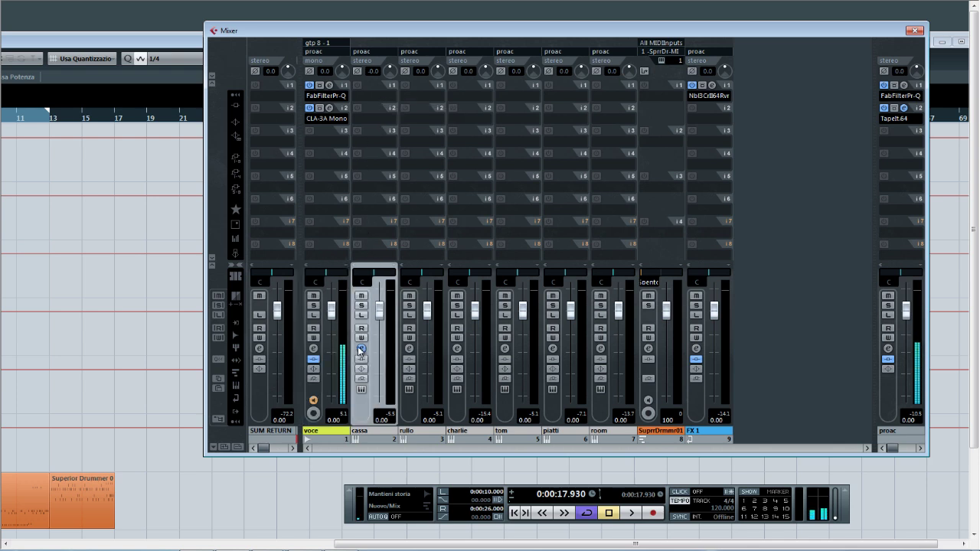
left_click(360, 348)
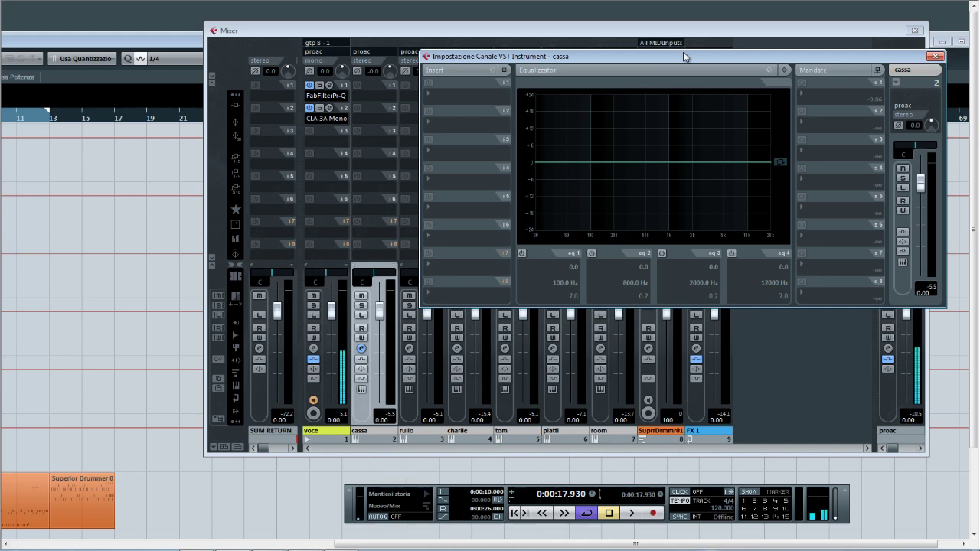
left_click_drag(684, 56, 580, 89)
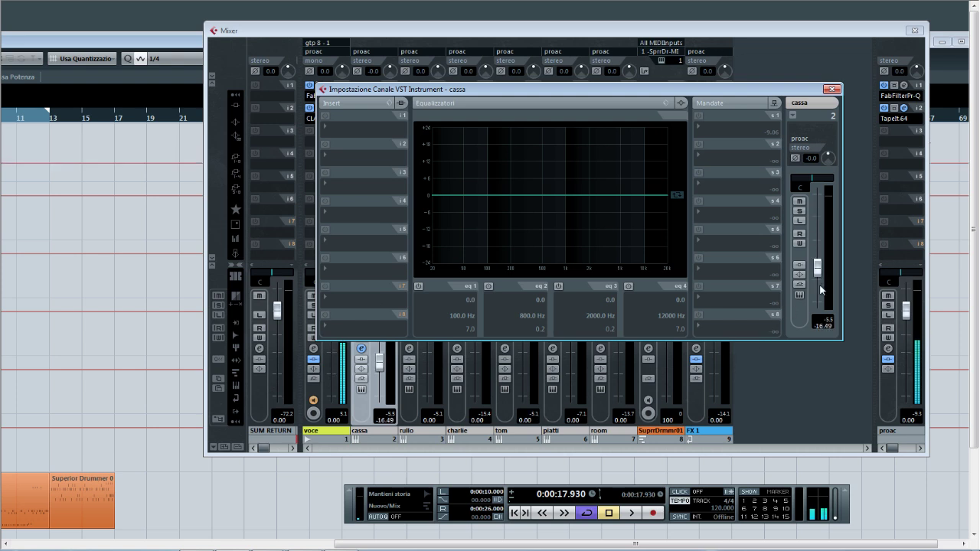
left_click_drag(817, 220, 818, 238)
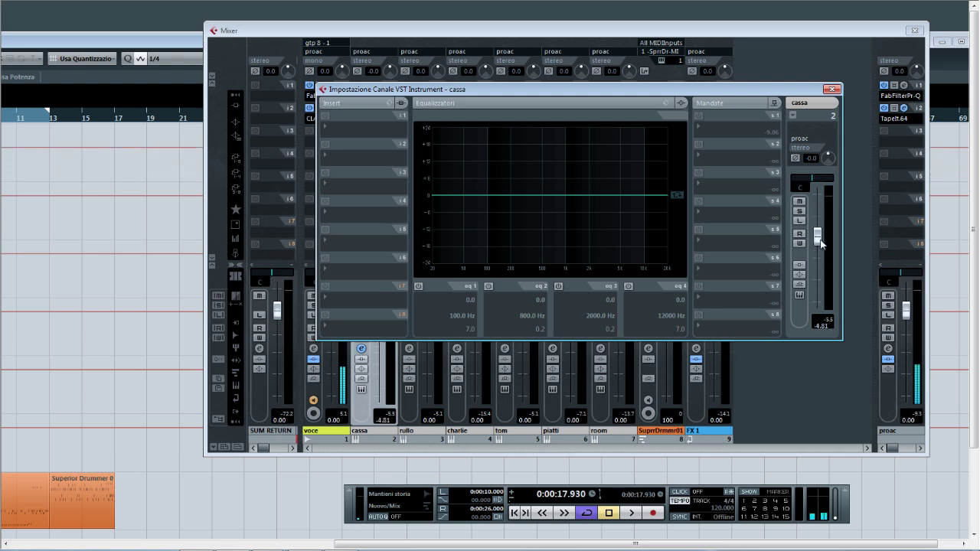
left_click(824, 328, "ctrl")
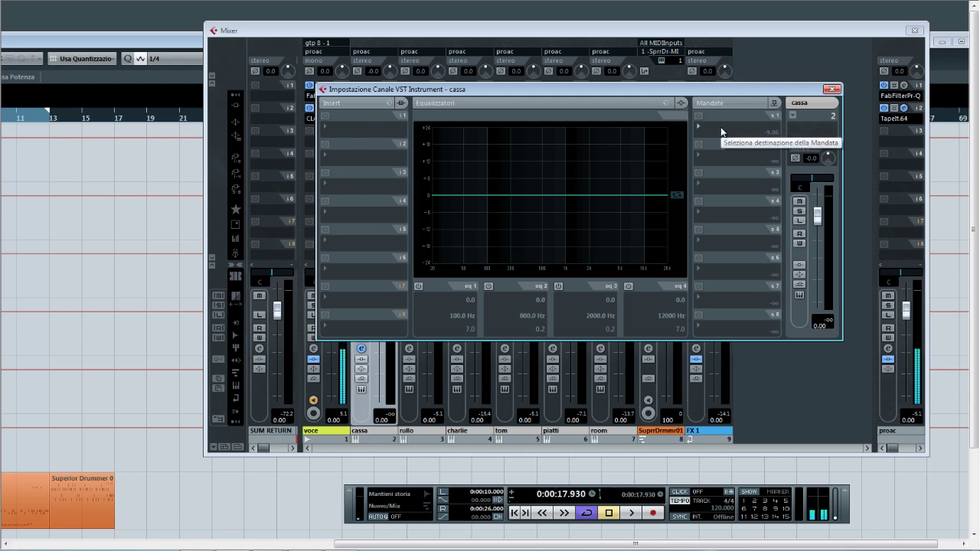
- Assign the cassa channel's first send to FX 1
left_click(721, 132)
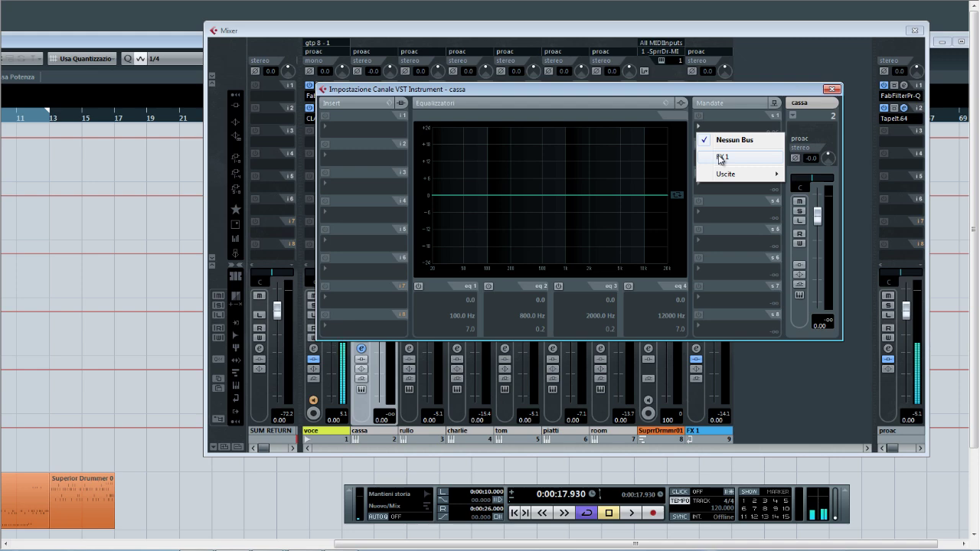
left_click(720, 157)
- Rename the FX 1 channel as rev in the mixer
left_click_drag(740, 90, 644, 69)
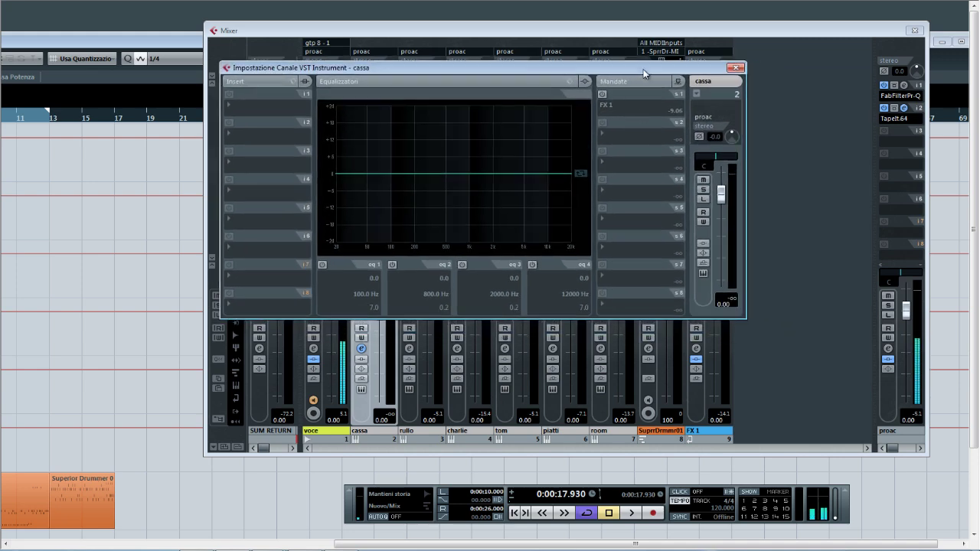
left_click(697, 430)
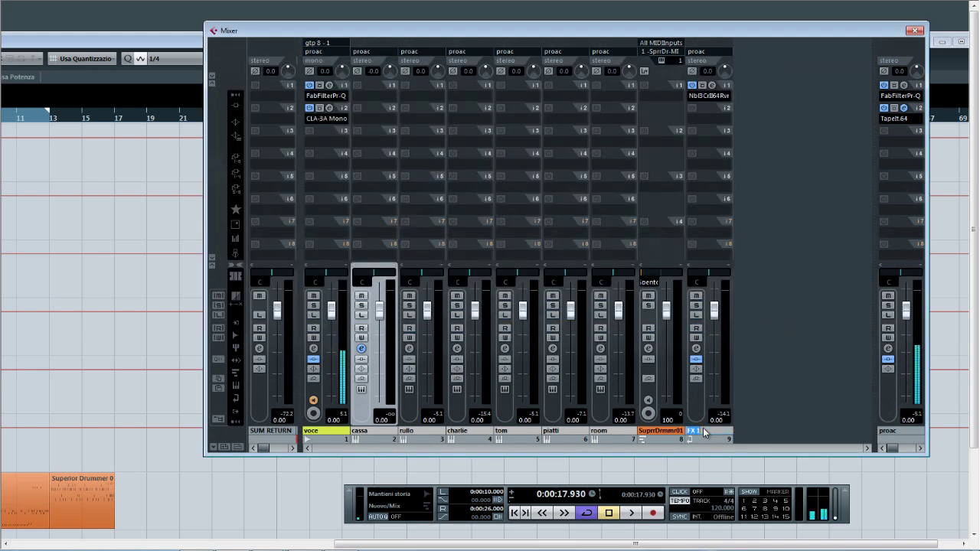
type("rev")
key("Return")
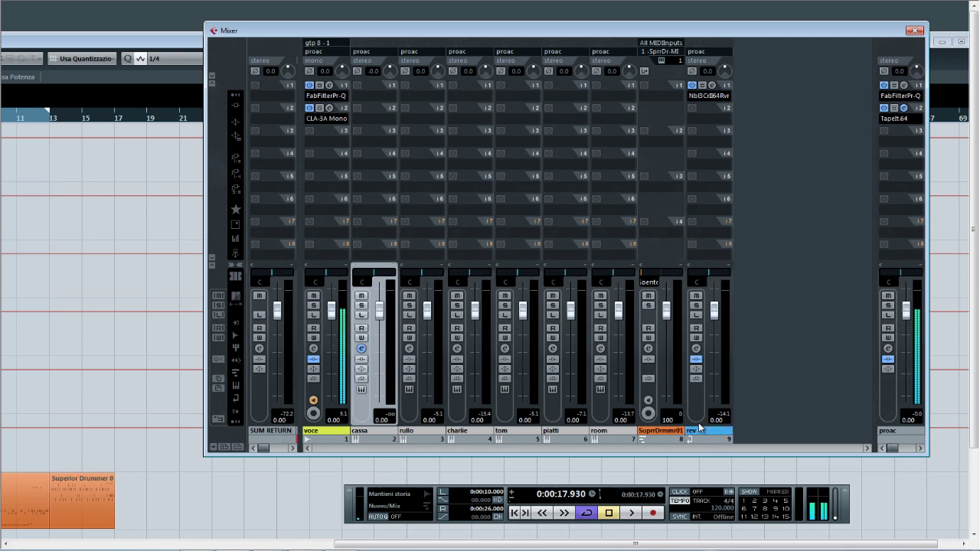
left_click(314, 351)
left_click(314, 350)
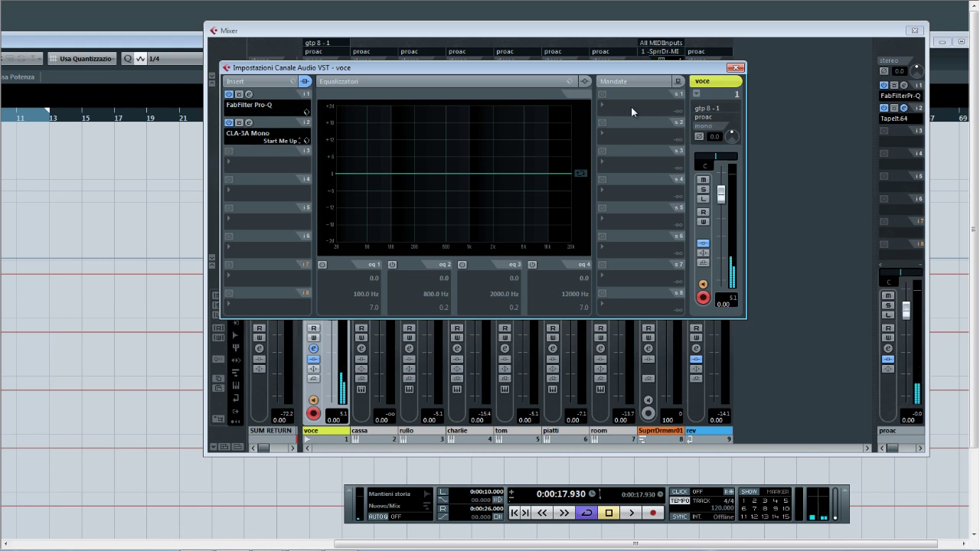
left_click(735, 67)
- Reopen the cassa channel's settings, activate its first send to rev and set the send level to -12.43
left_click(361, 348)
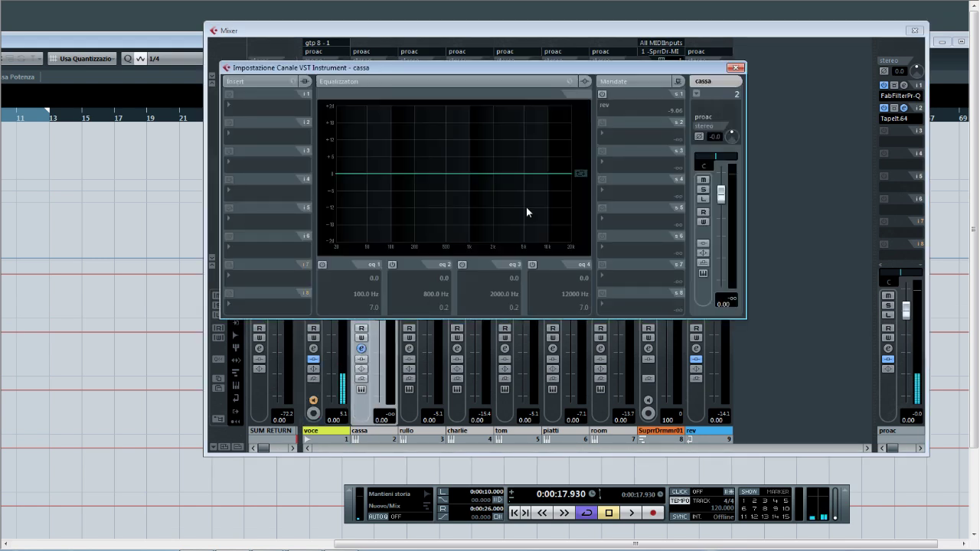
left_click(614, 103)
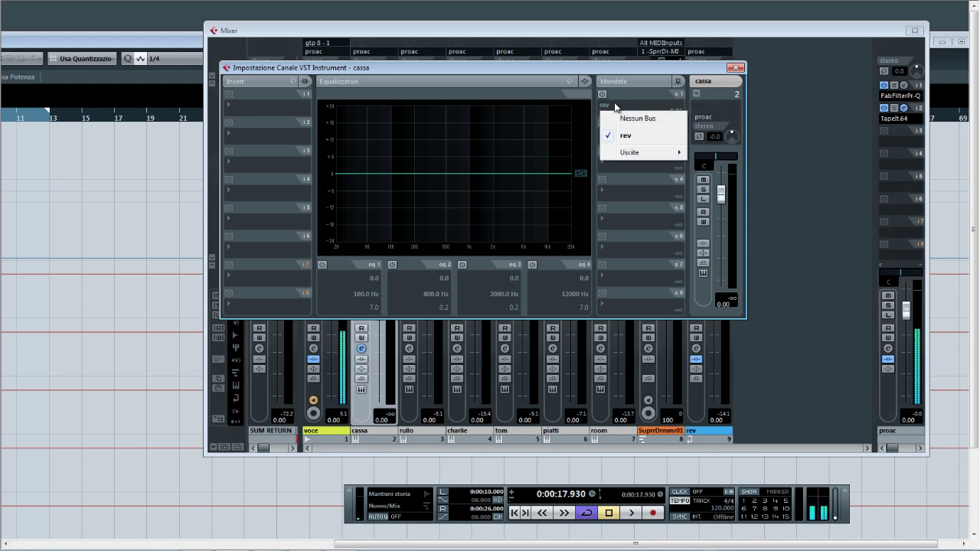
left_click(619, 135)
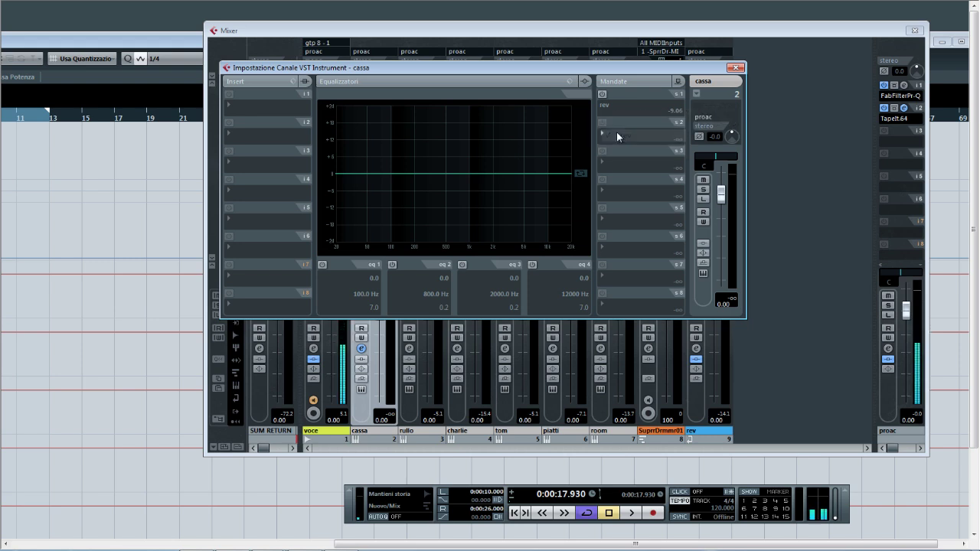
left_click(602, 94)
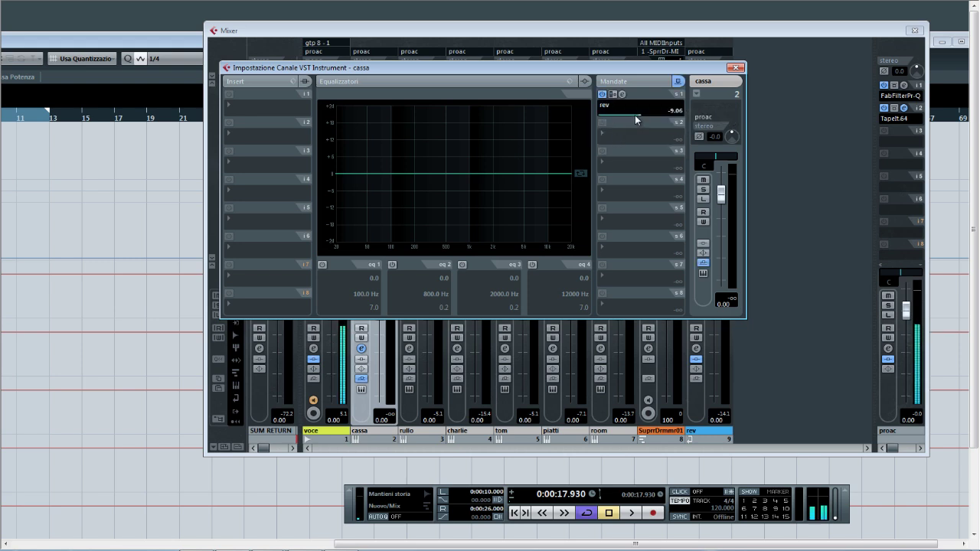
mouse_move(635, 115)
left_mouse_down()
mouse_move(602, 118)
mouse_move(631, 126)
left_mouse_up()
- Set cassa's send level to rev to -6.45, and view the rev channel's settings briefly before closing them
left_click_drag(604, 70, 661, 99)
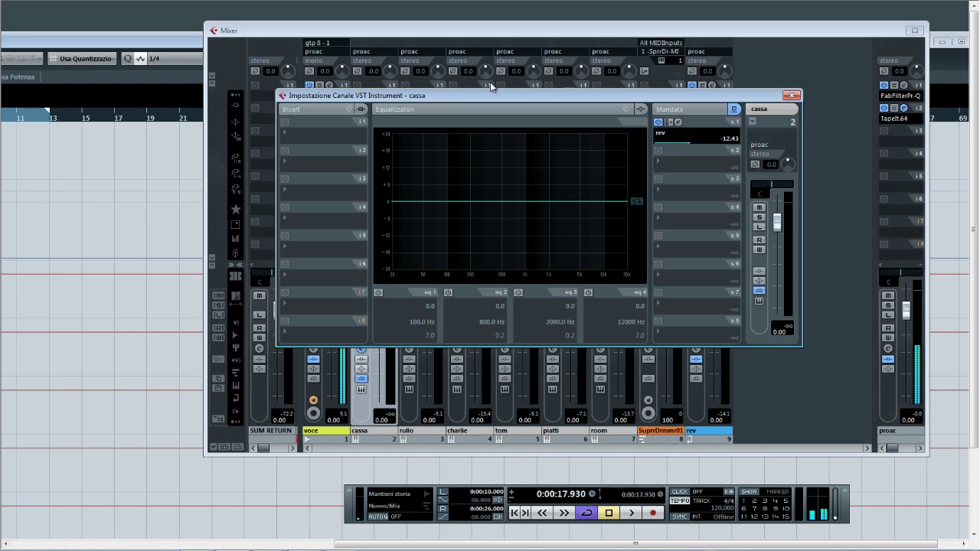
left_click(664, 143)
left_click_drag(665, 143, 705, 148)
left_click(660, 133)
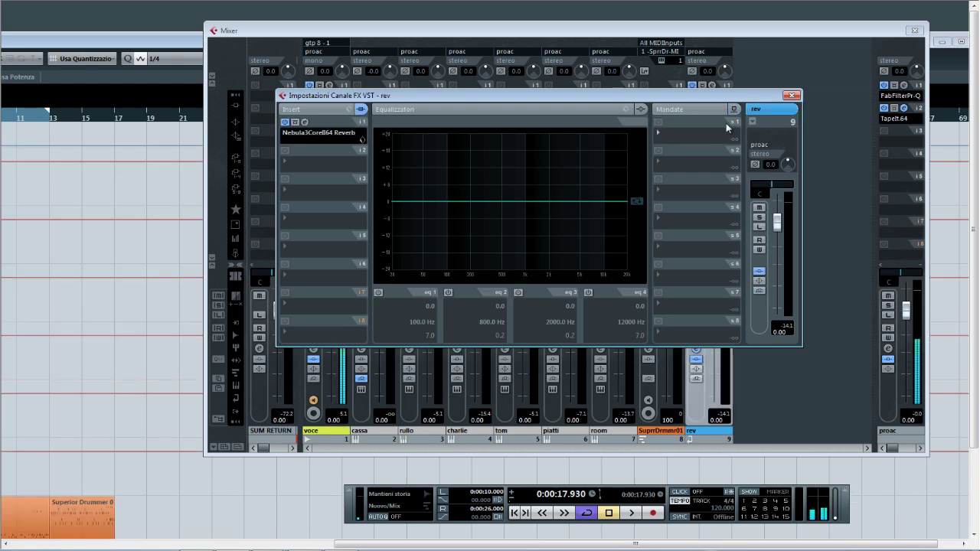
left_click(792, 95)
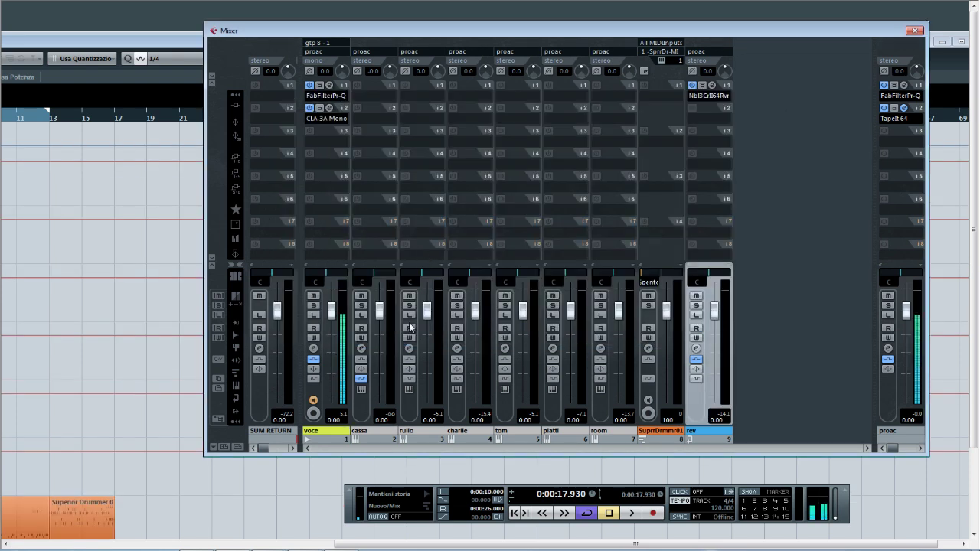
- Reopen the cassa channel's settings and remove its first send to rev
left_click(362, 351)
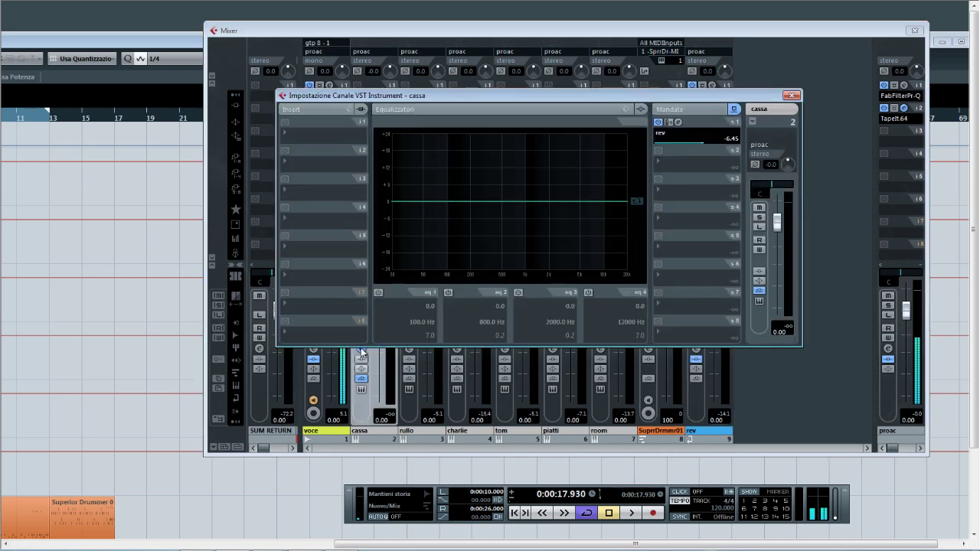
left_click(664, 141)
left_click(666, 141)
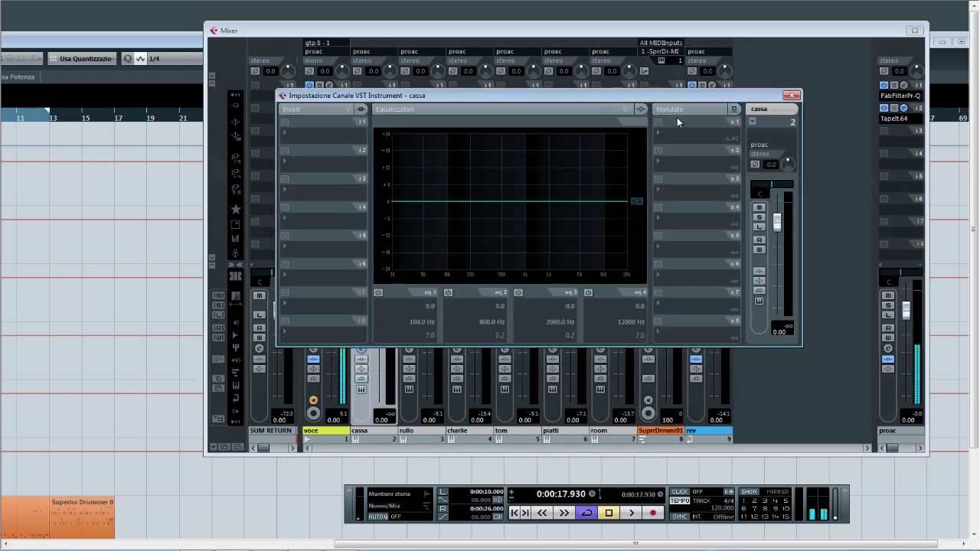
- Close the cassa settings and try panning the cassa channel left and right in the mixer
left_click(793, 95)
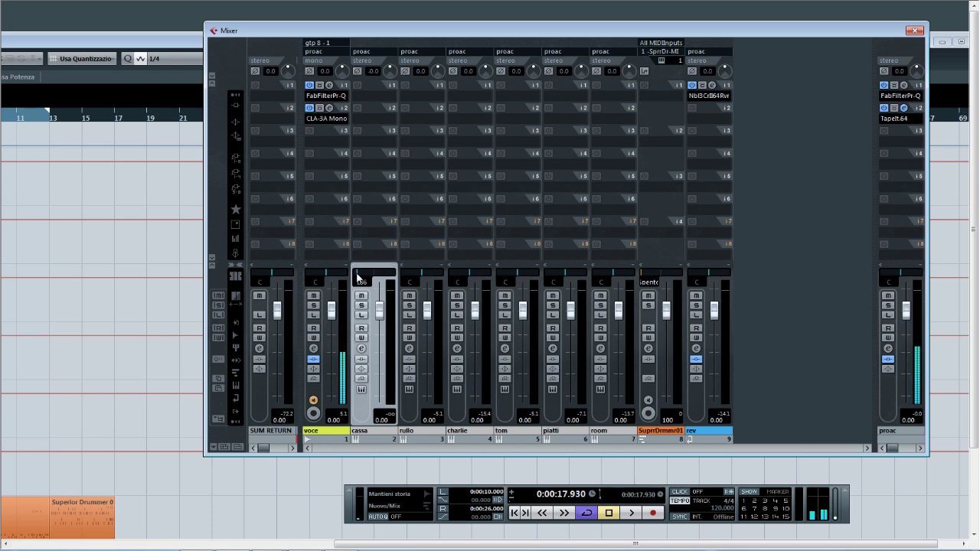
mouse_move(361, 280)
left_mouse_down()
mouse_move(391, 280)
mouse_move(374, 280)
left_mouse_up()
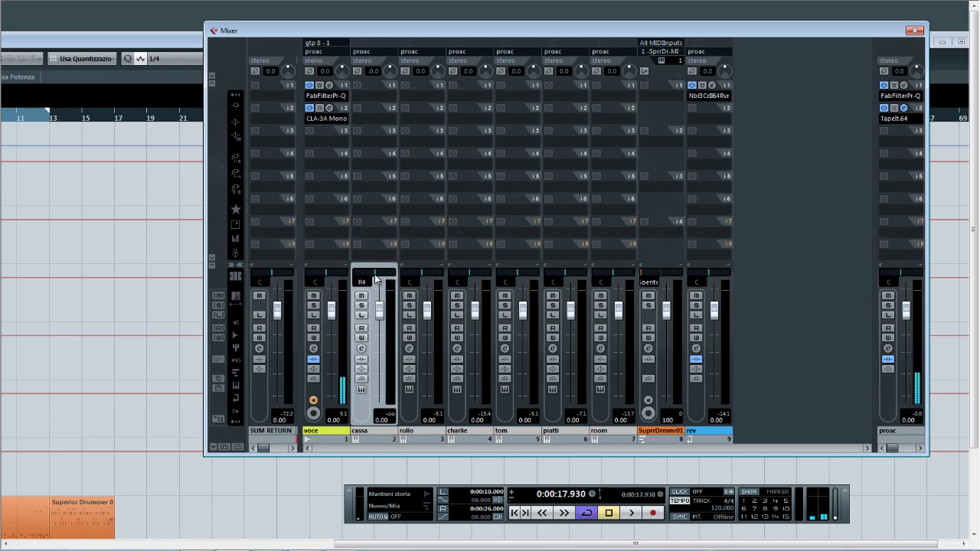
- Solo the voce and rullo channels in the mixer
left_click(410, 307)
left_click(313, 306)
left_click(408, 305)
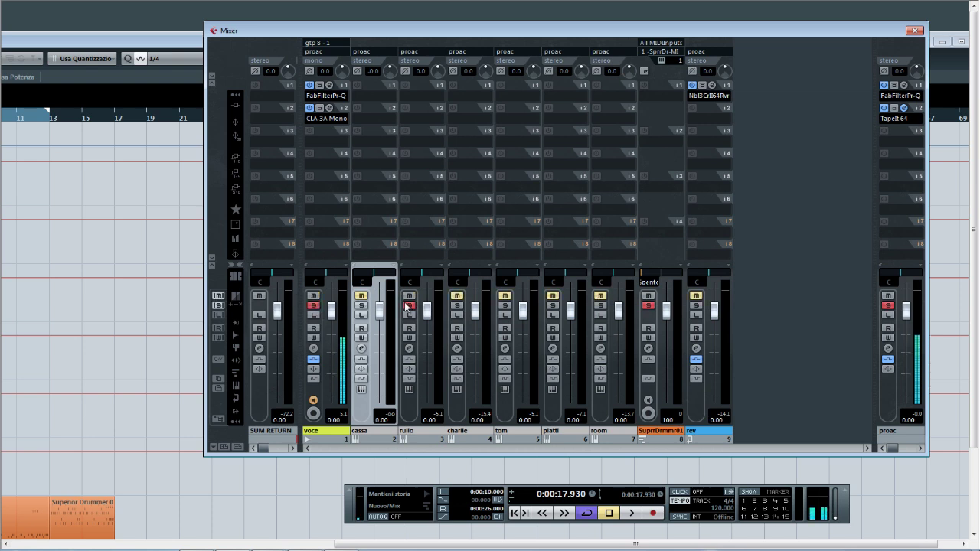
- Play the soloed rullo channel while panning it left and right, return its pan to centre and stop playback
key("space")
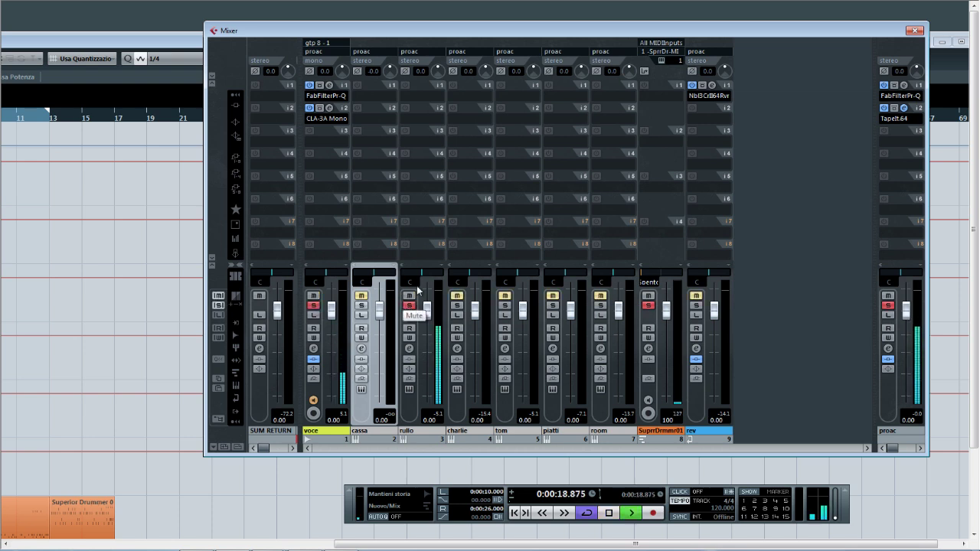
mouse_move(423, 272)
left_mouse_down()
mouse_move(440, 282)
mouse_move(429, 282)
left_mouse_up()
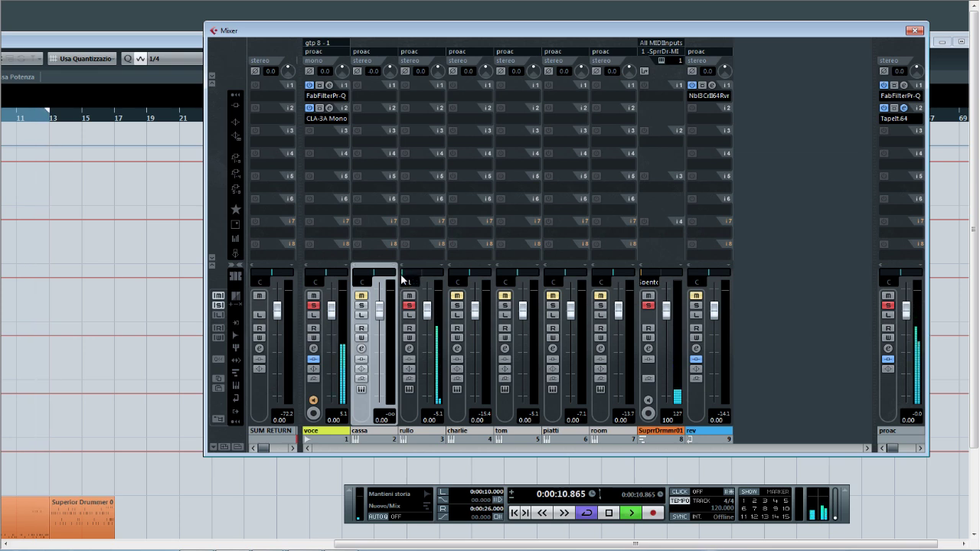
left_click_drag(428, 280, 410, 269)
key("space")
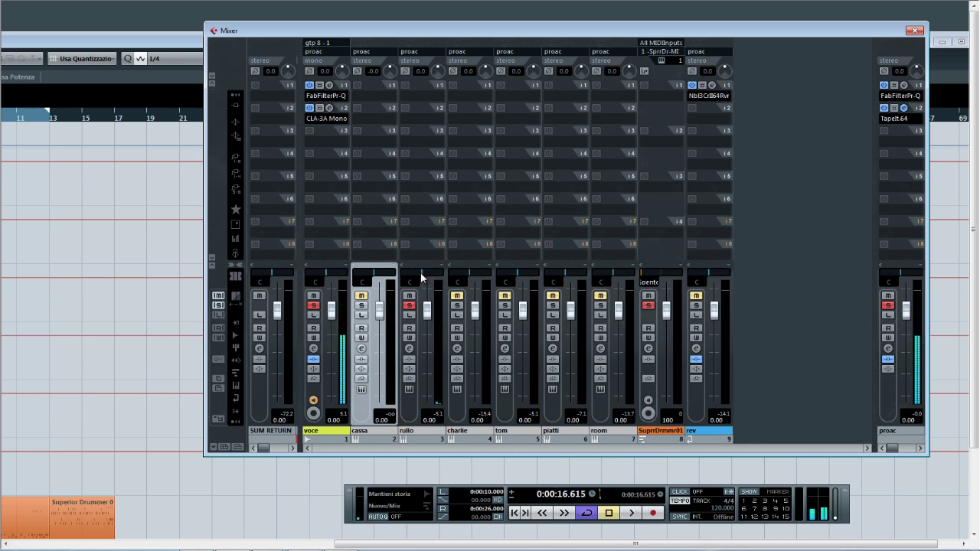
- Move the mixer slightly and return to the project window
left_click_drag(563, 31, 560, 44)
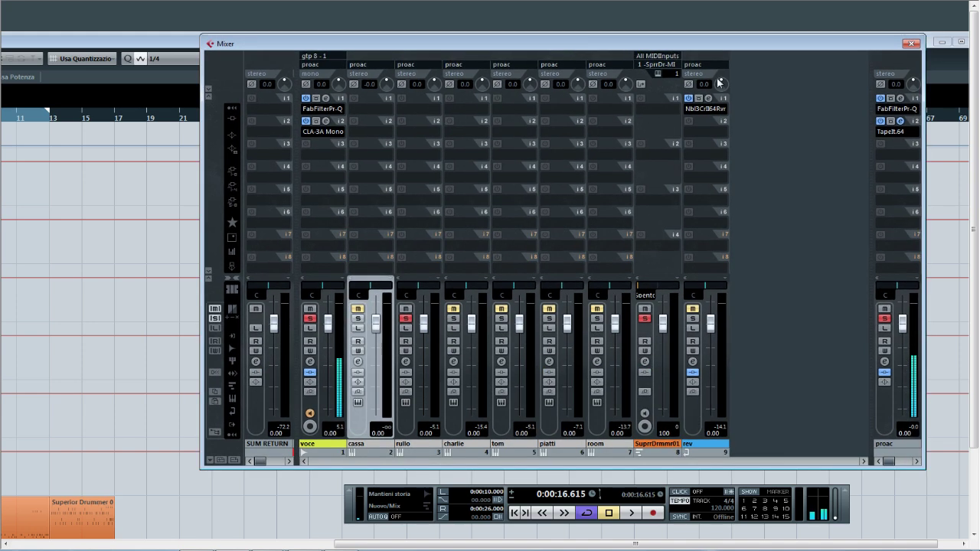
left_click(962, 41)
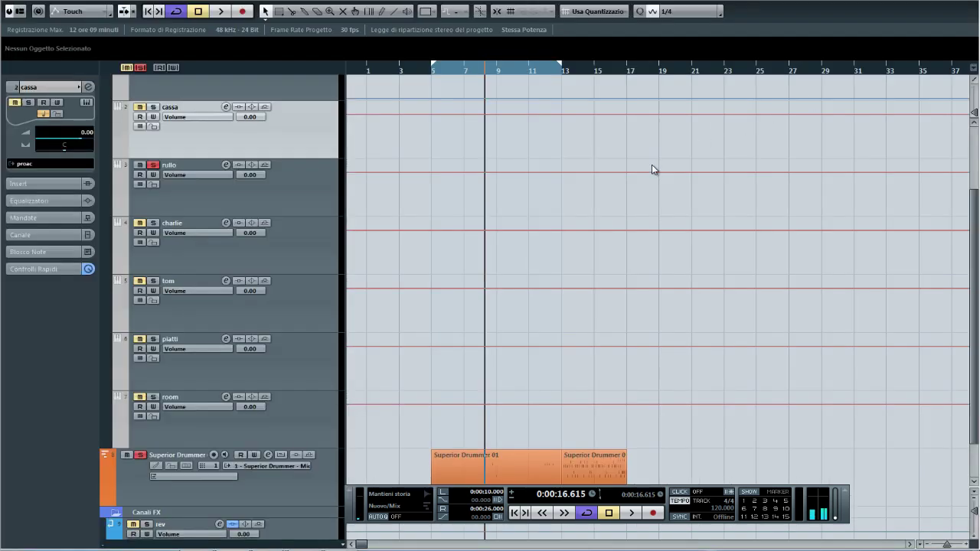
- Reopen the mixer and load the SSLChannel Mono plug-in into the first insert slot of the cassa channel
key("F3")
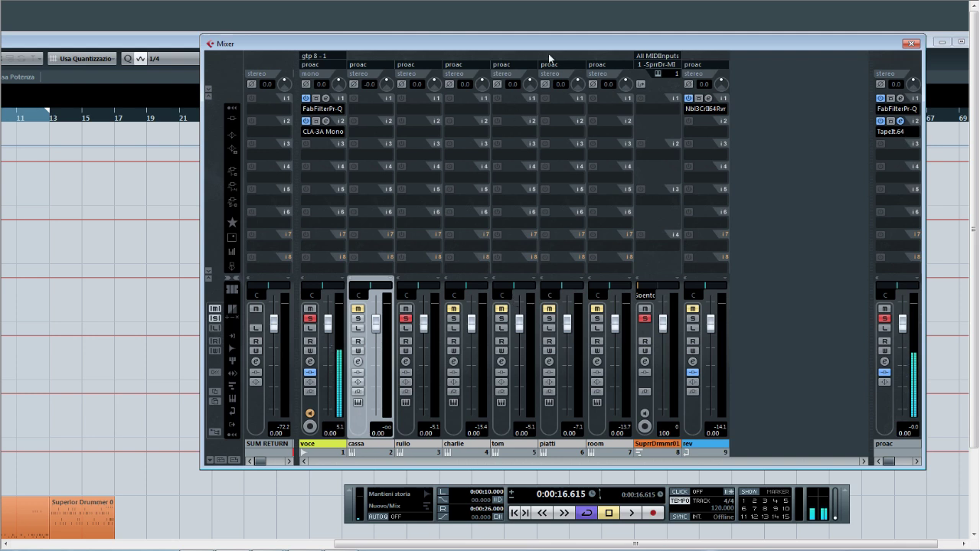
left_click_drag(553, 46, 556, 40)
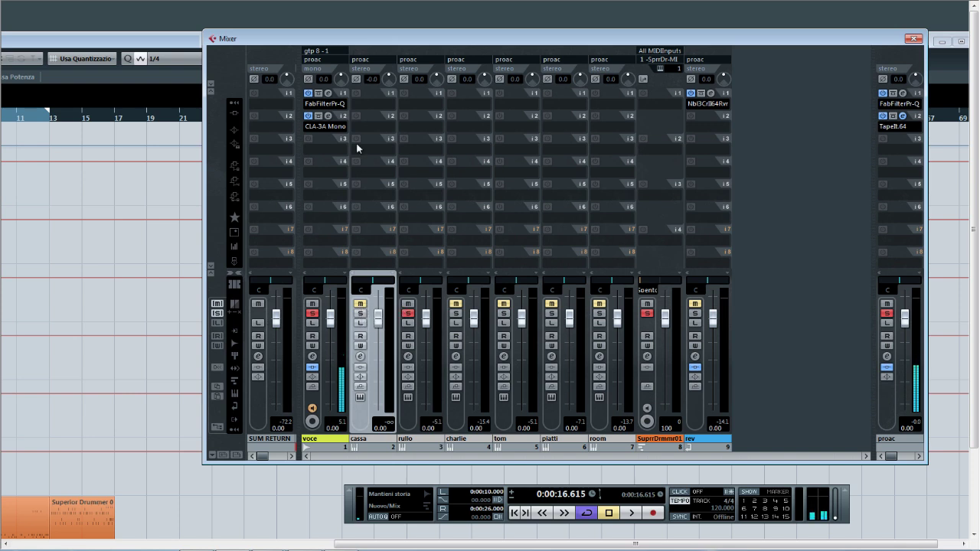
left_click(370, 111)
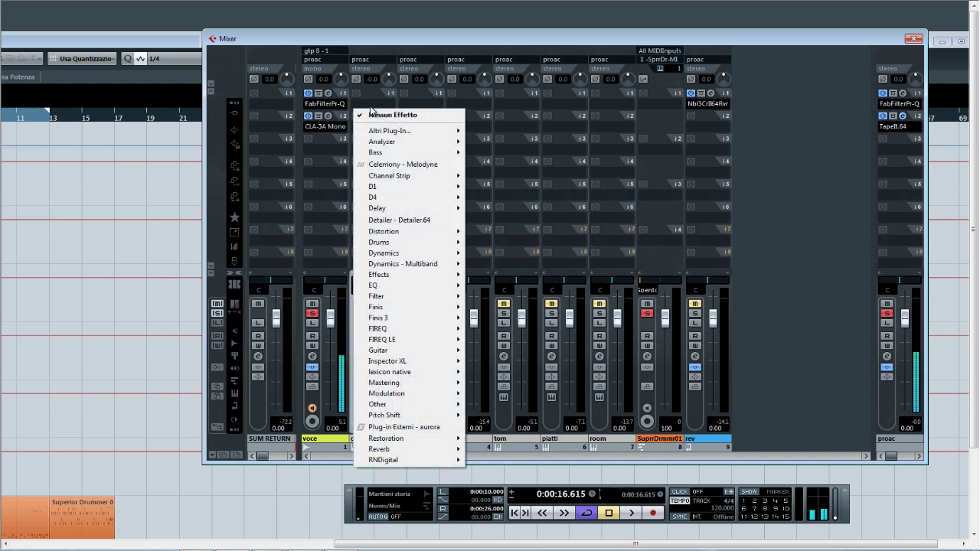
mouse_move(418, 177)
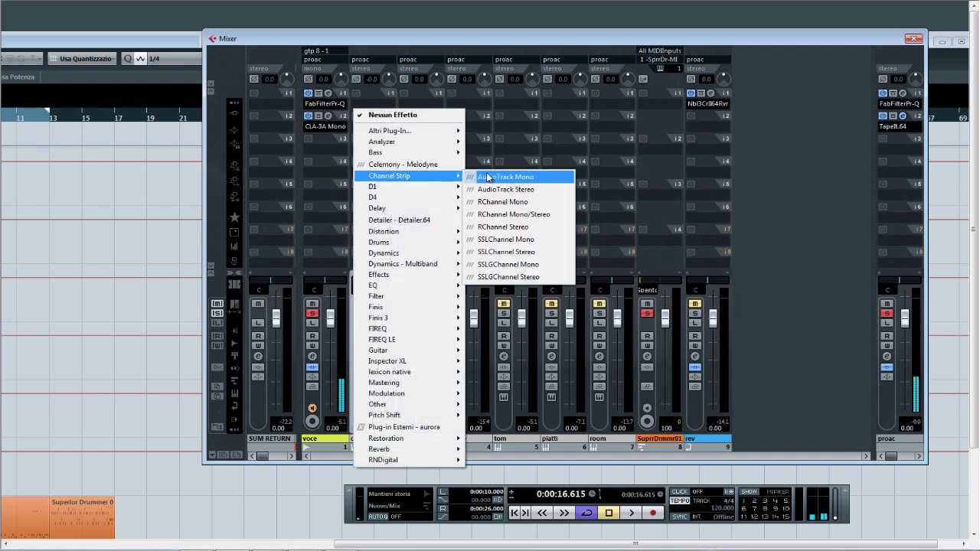
left_click(517, 239)
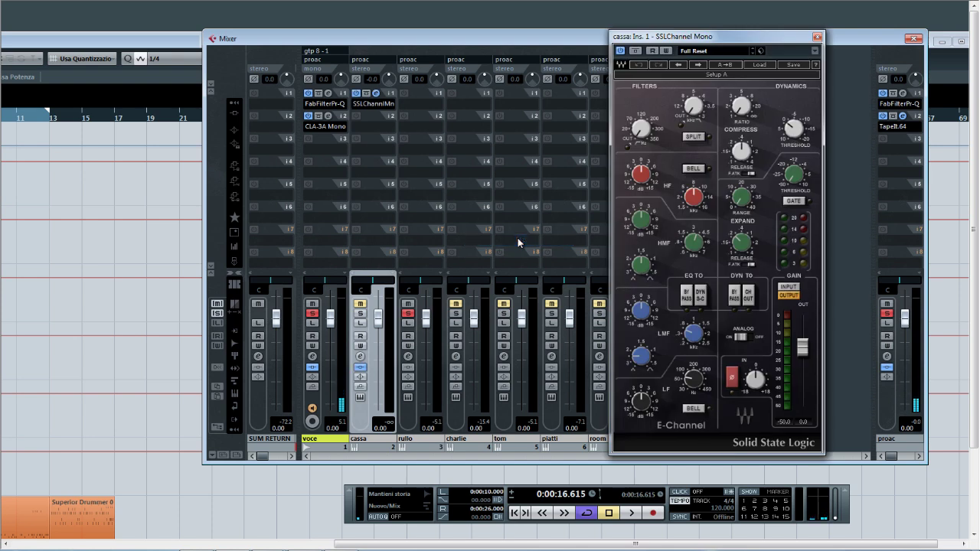
- Unmute the cassa channel, solo it instead of rullo, and move the SSLChannel Mono window slightly
left_click(360, 303)
left_click(359, 313)
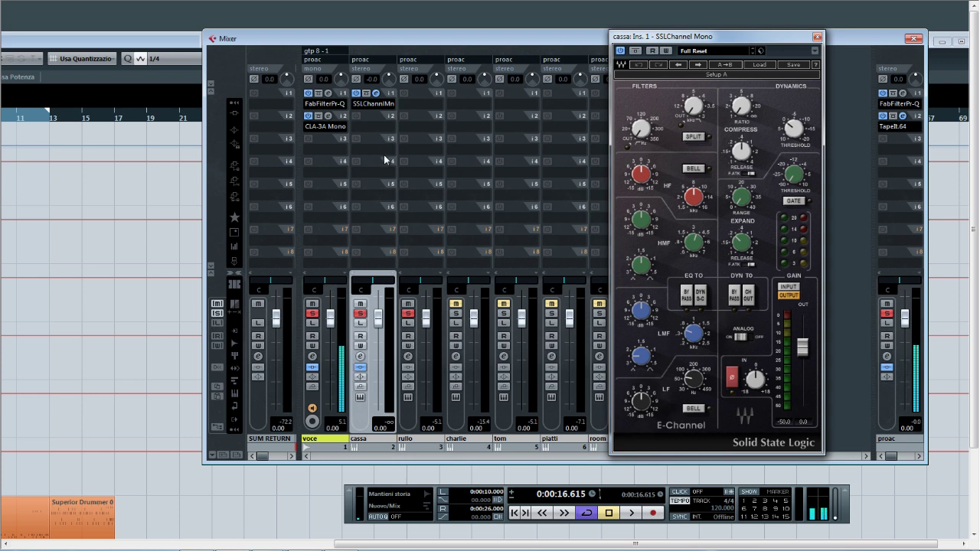
mouse_move(727, 45)
left_mouse_down()
mouse_move(738, 53)
mouse_move(725, 61)
left_mouse_up()
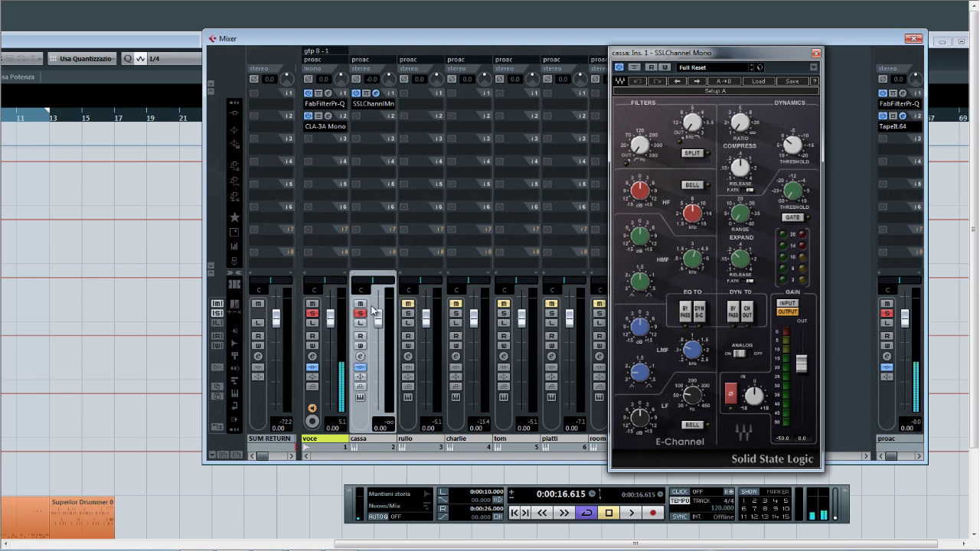
- Play the cassa channel while boosting the LF gain in SSLChannel Mono, and stop playback
key("space")
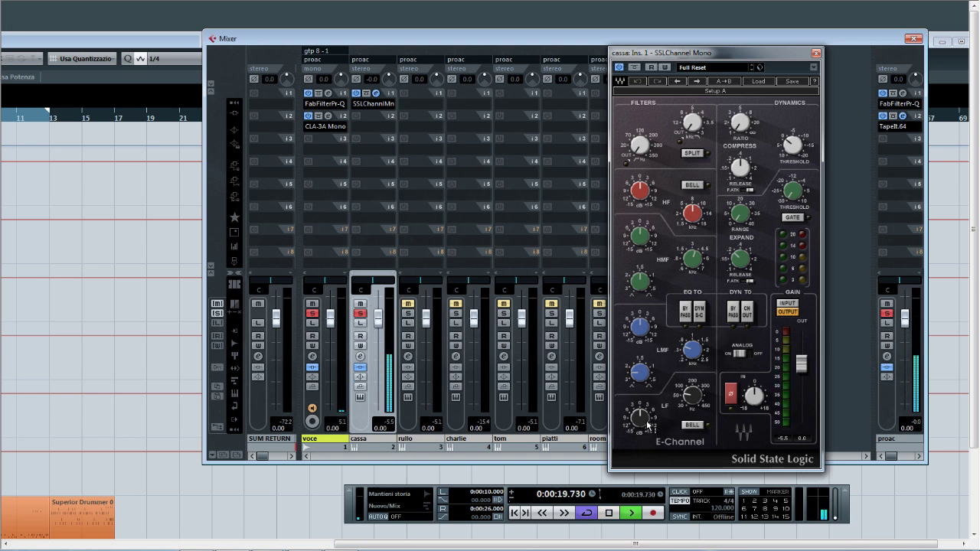
left_click_drag(647, 425, 668, 372)
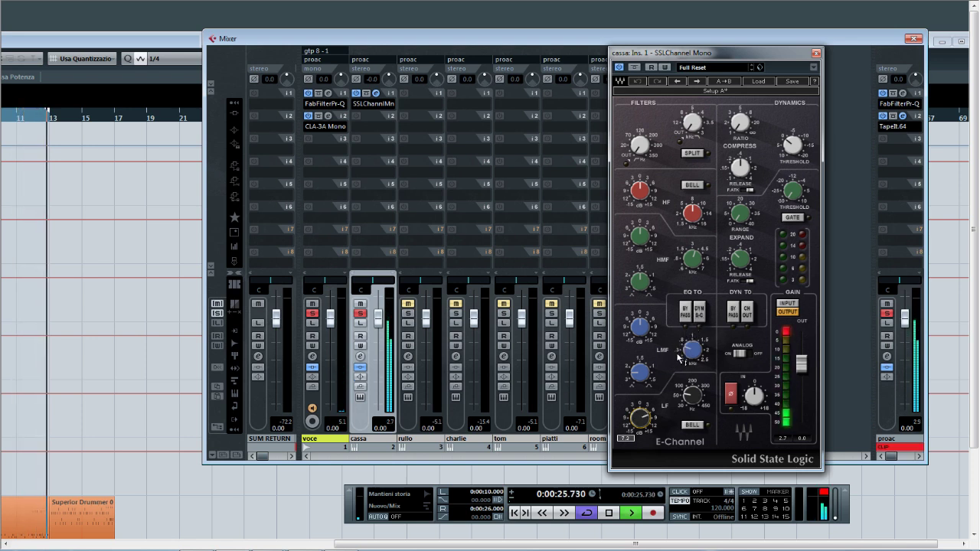
key("space")
- Replace cassa's first insert with SSLChannel Stereo, discarding the mono plug-in's changes, and reposition the new plug-in window
left_click(385, 110)
mouse_move(405, 182)
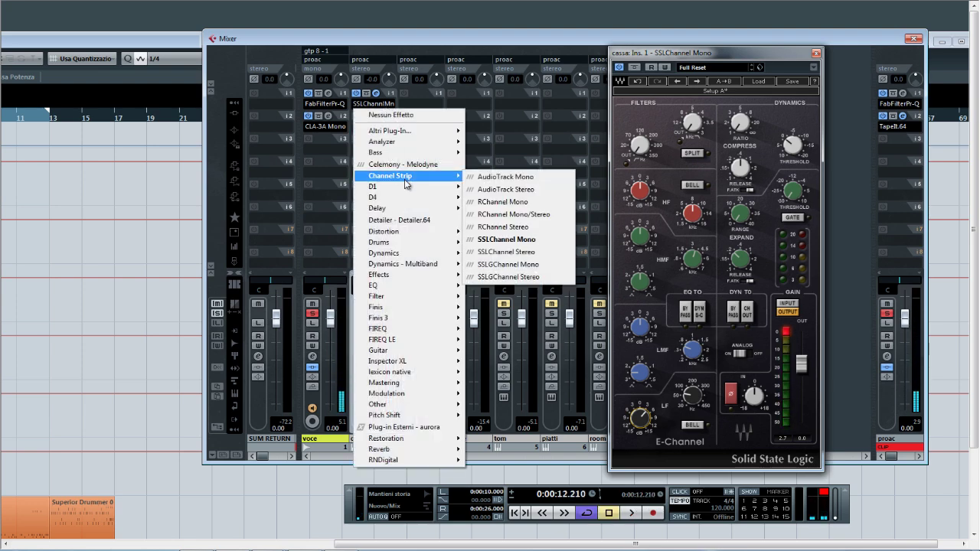
left_click(533, 251)
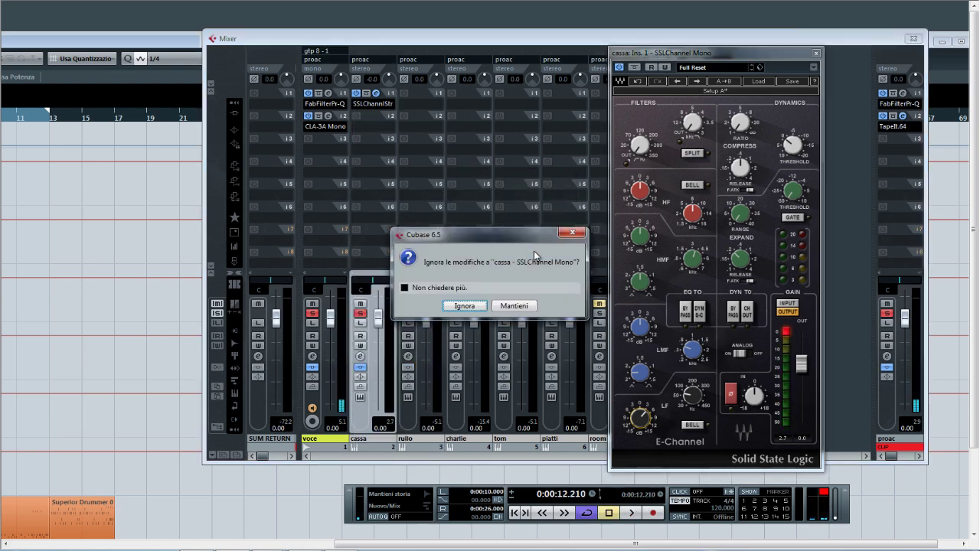
left_click(465, 305)
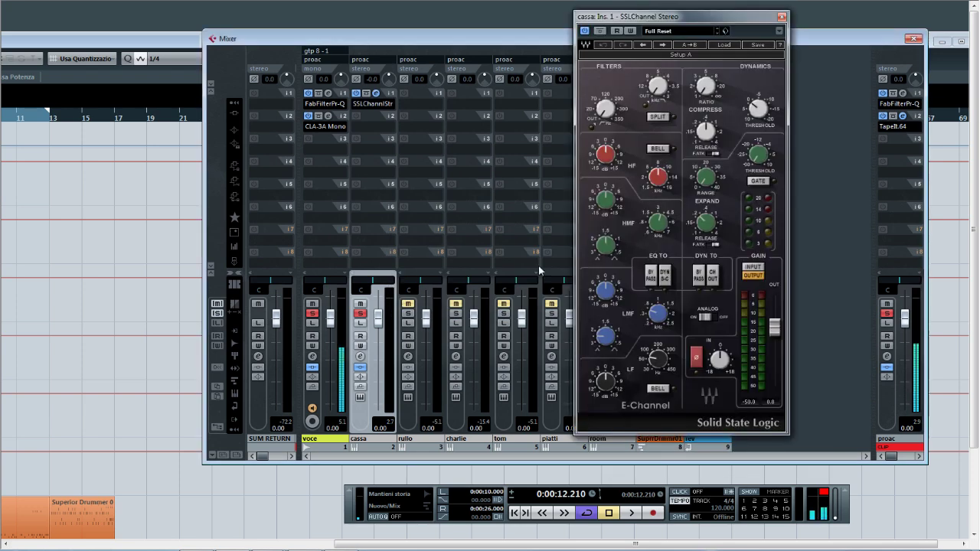
left_click_drag(690, 23, 716, 42)
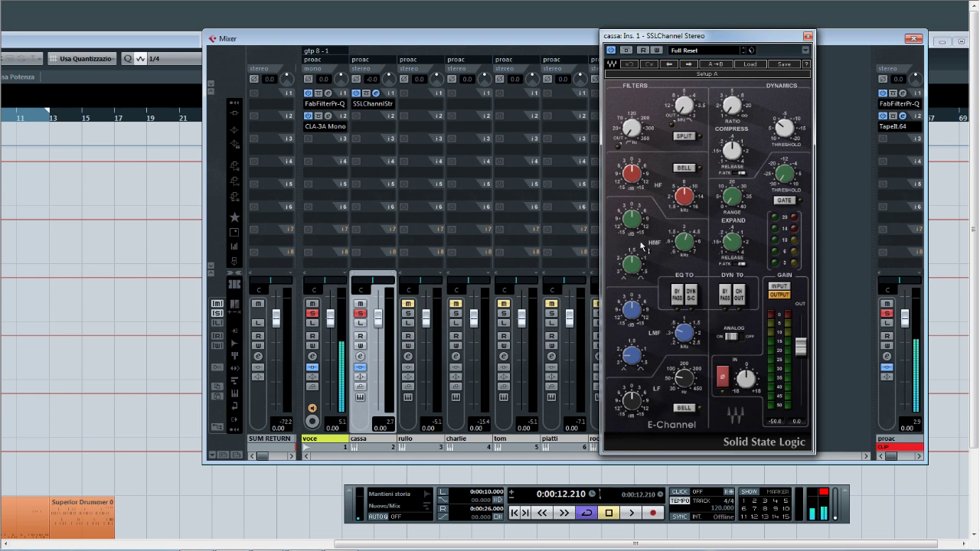
- Play the cassa channel while trying the LF, HMF and HF gain controls, return them to 0.0 and stop playback
key("space")
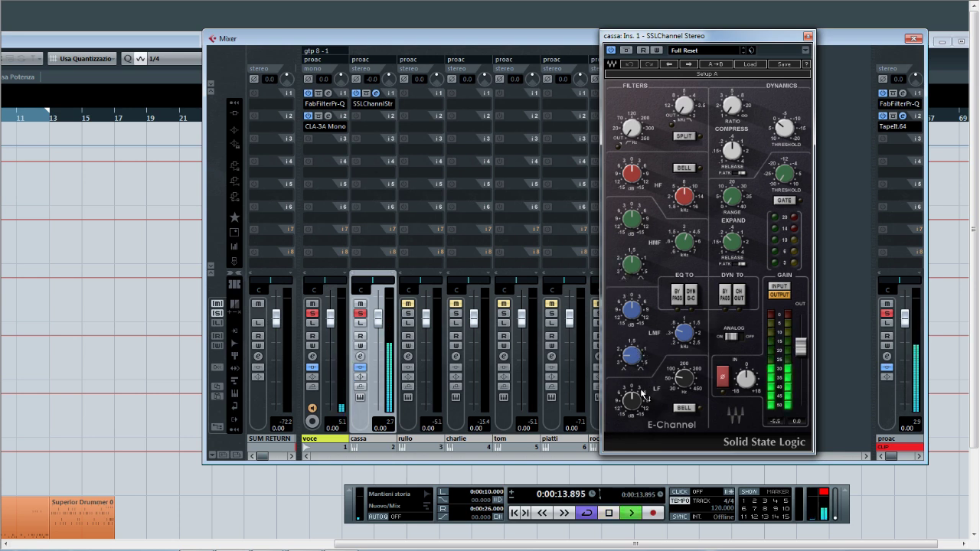
left_click_drag(633, 398, 650, 347)
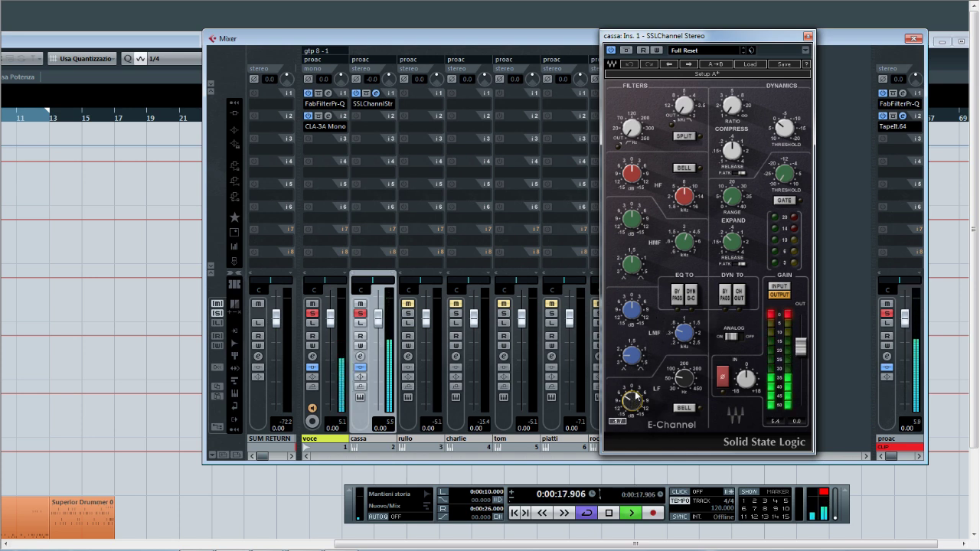
left_click_drag(633, 220, 627, 188)
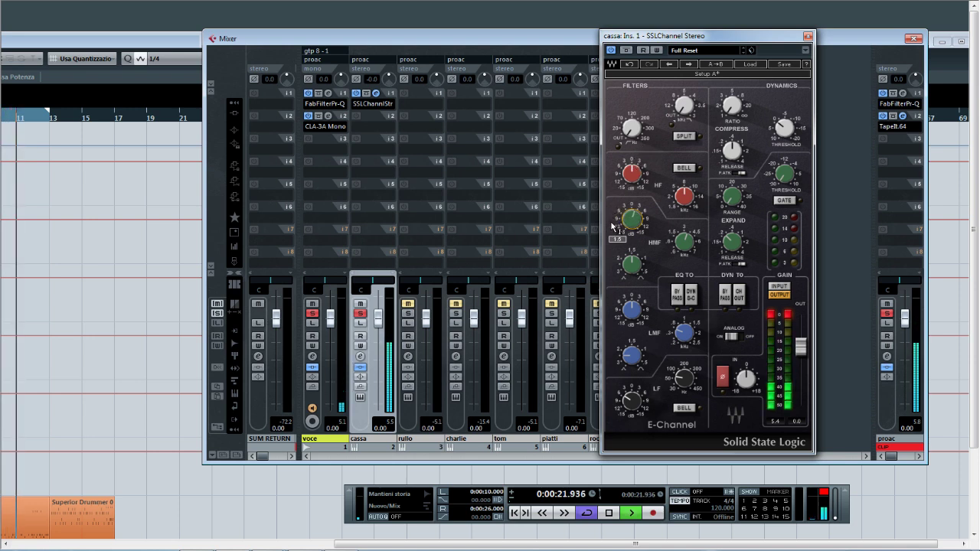
left_click(626, 188)
left_click_drag(643, 141, 637, 184)
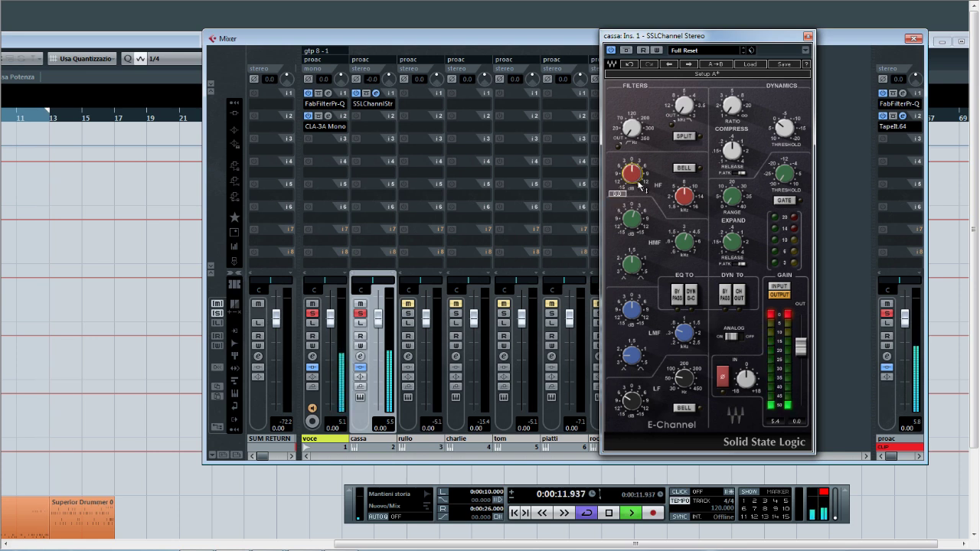
left_click(635, 221)
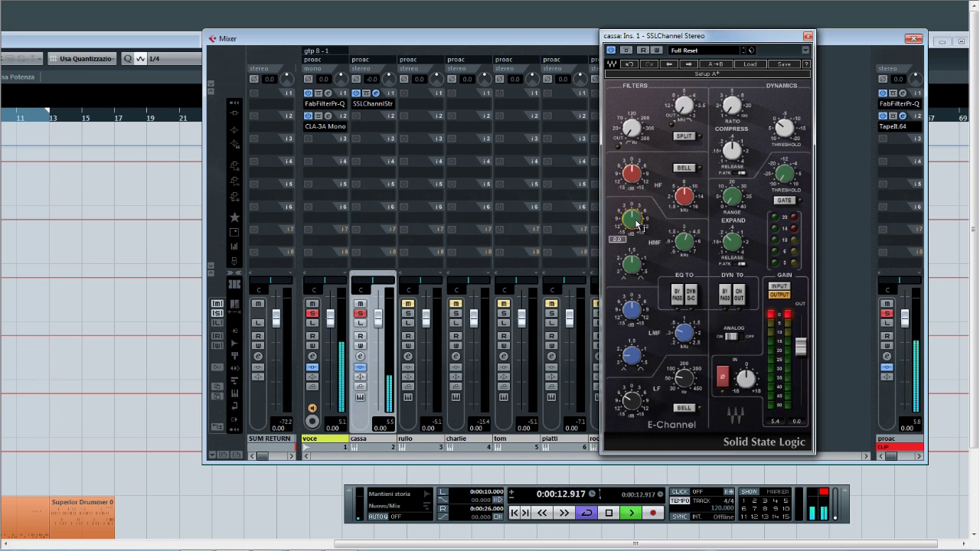
left_click(631, 399)
key("space")
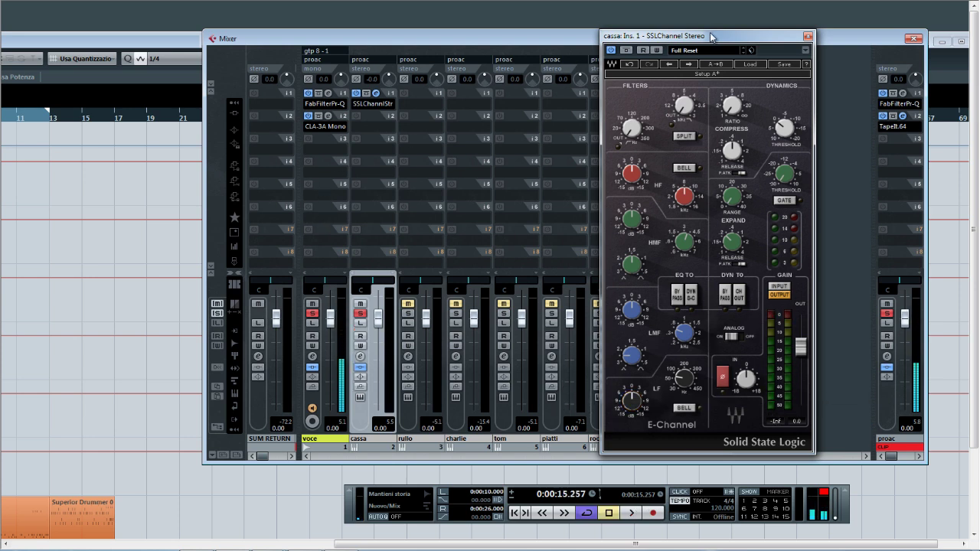
- Shift the plug-in and mixer windows, return cassa's input gain to 0.0 and clear the proac output's clip indicator
left_click_drag(711, 36, 729, 42)
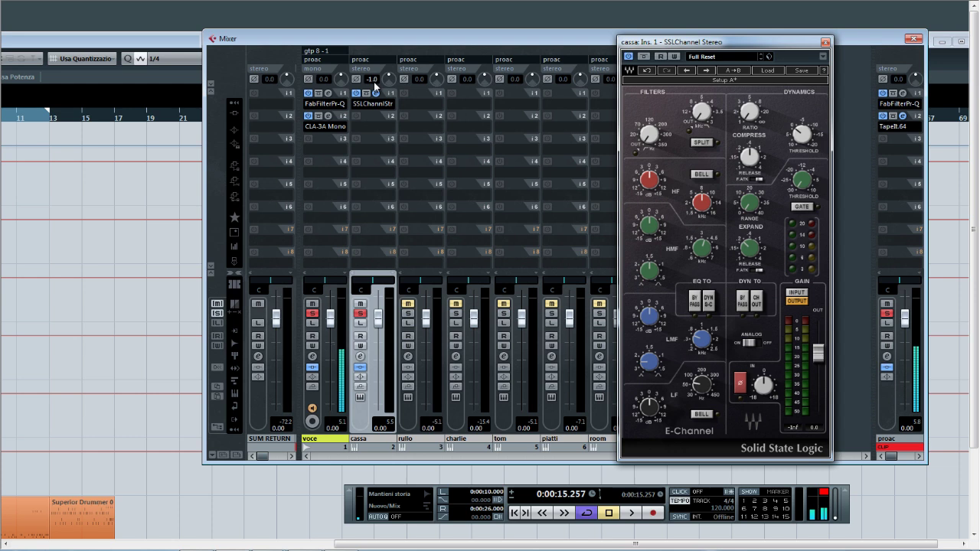
scroll(373, 79, "up", 2)
left_click_drag(492, 42, 494, 47)
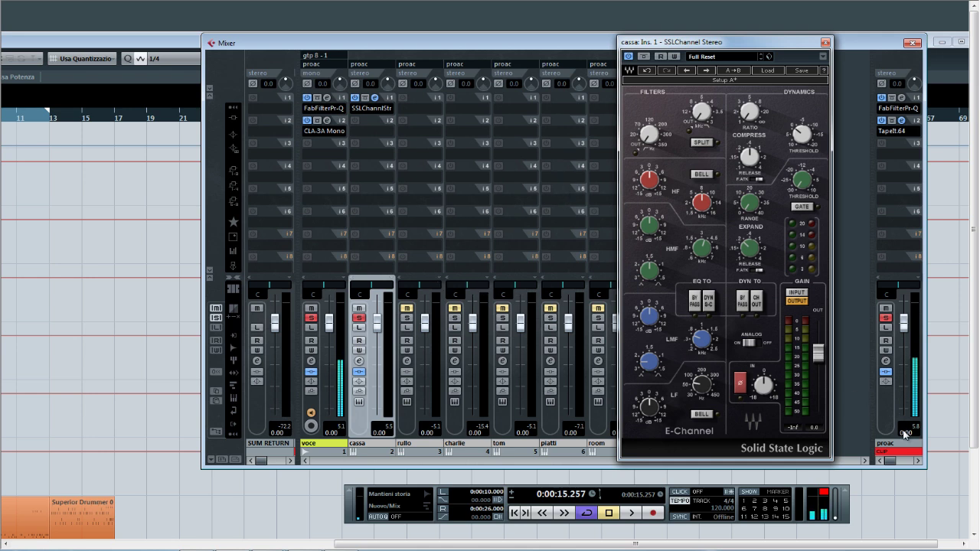
left_click(912, 452)
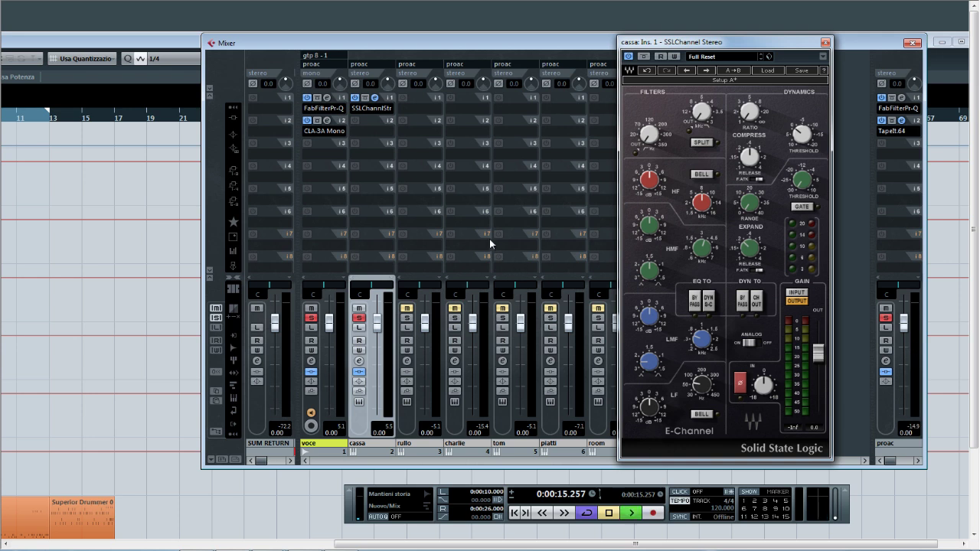
- Play the cassa channel and compare the SSLChannel meter in INPUT and OUTPUT mode, ending on OUTPUT
key("space")
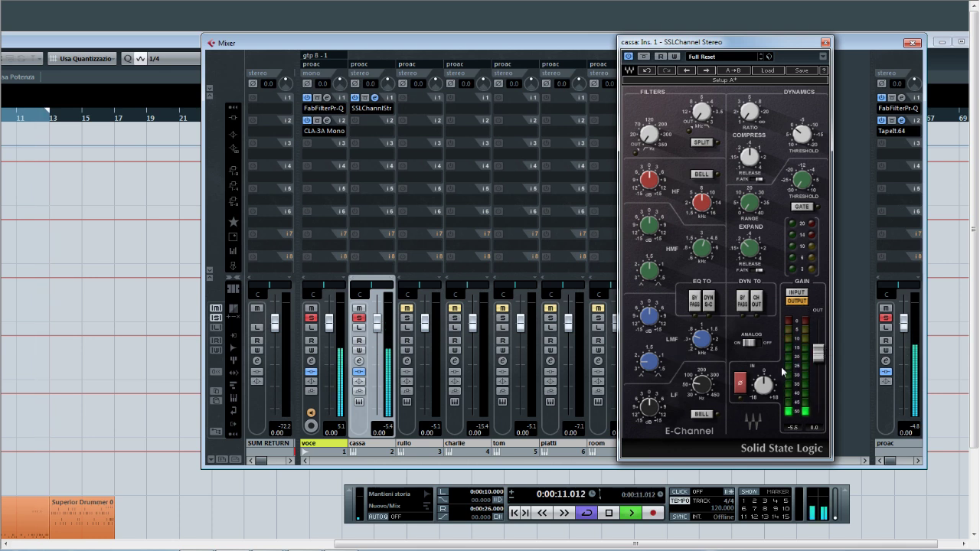
left_click(798, 292)
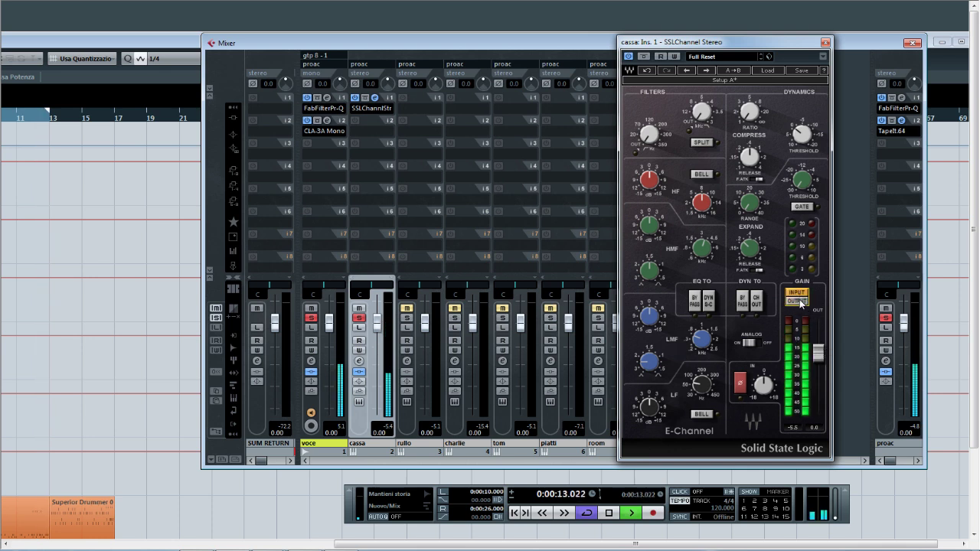
left_click(798, 300)
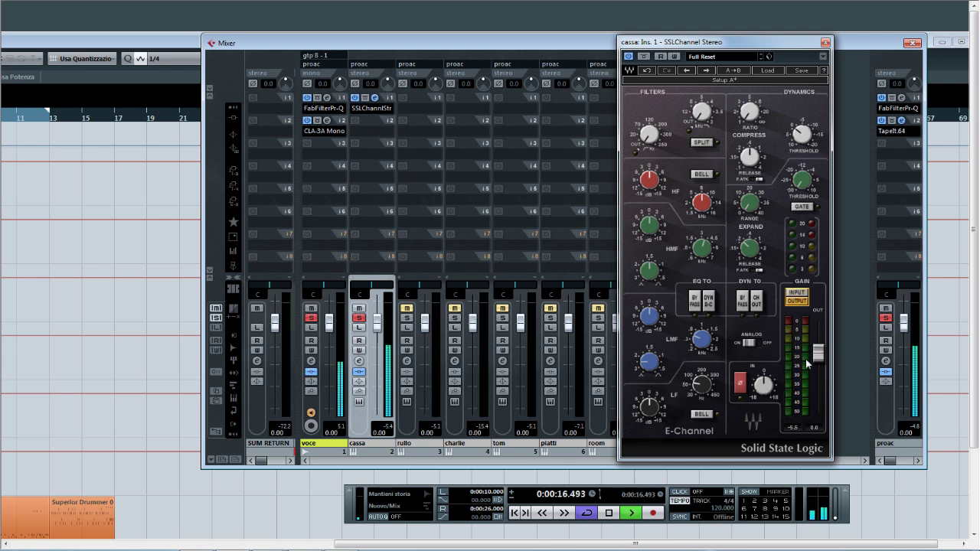
- Reset the SSLChannel meter, raise cassa's input gain to 8.0 and play the channel to check its output level
left_click(789, 323)
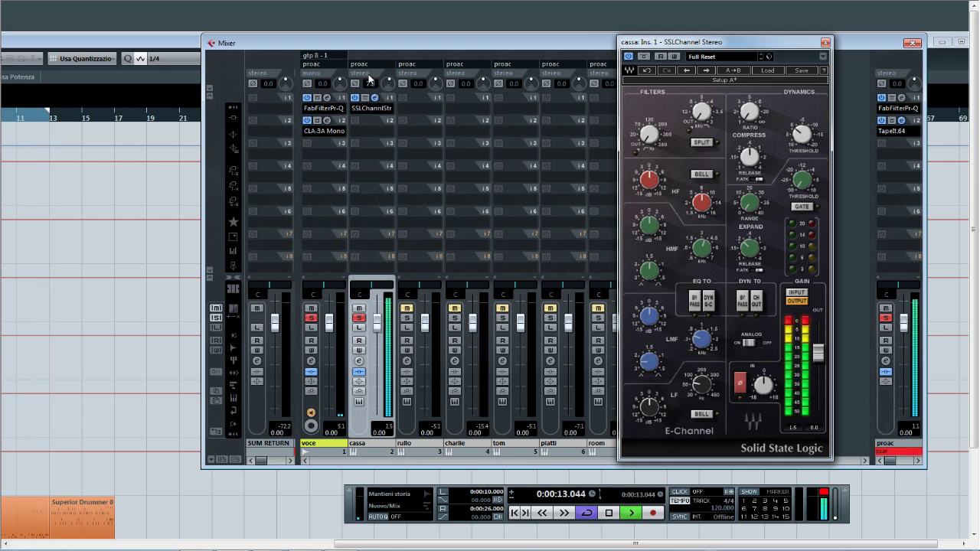
key("space")
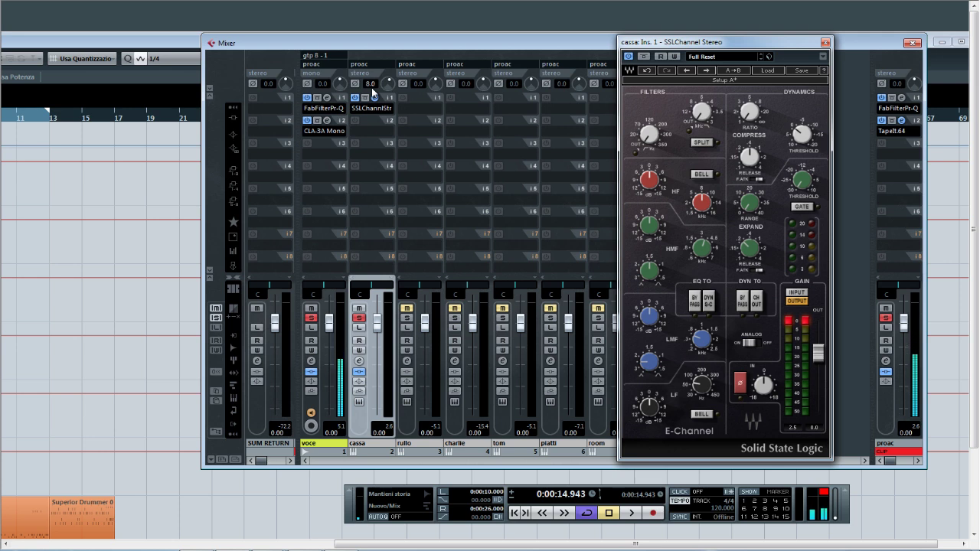
key("space")
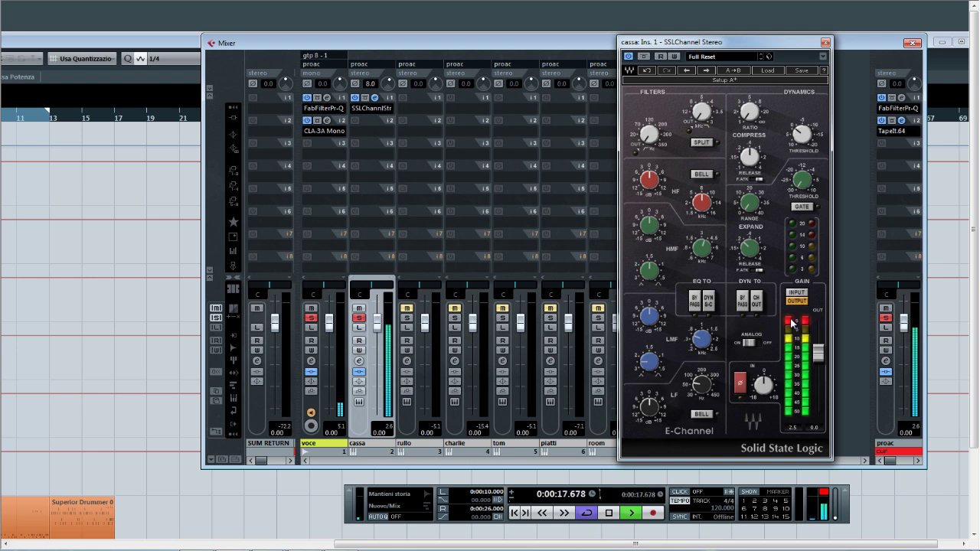
key("space")
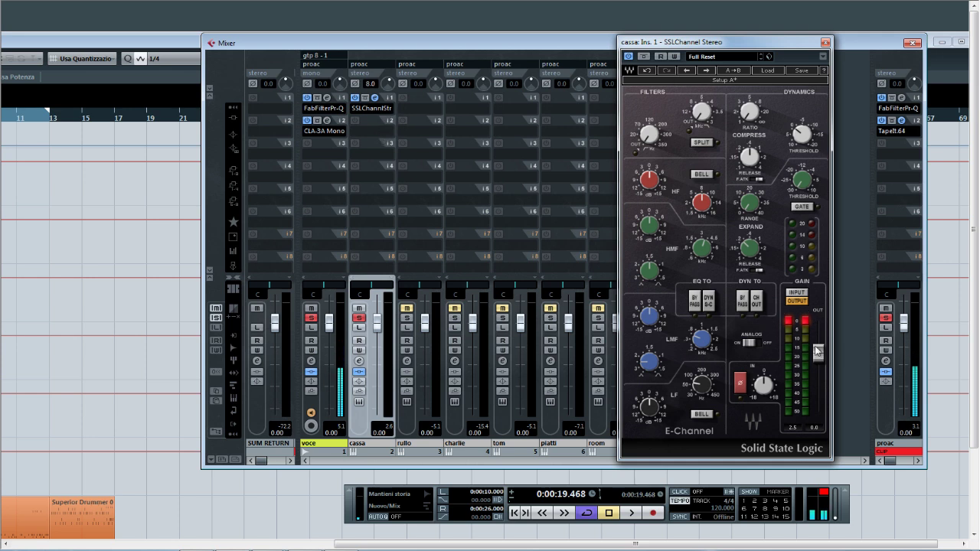
- Switch the SSLChannel meter to INPUT and play the cassa channel briefly to check its incoming level
left_click(800, 296)
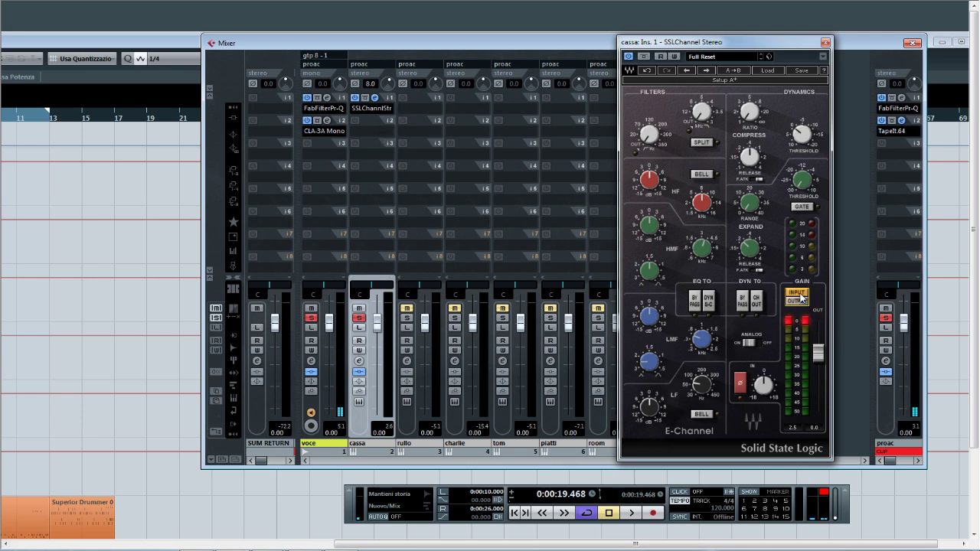
key("space")
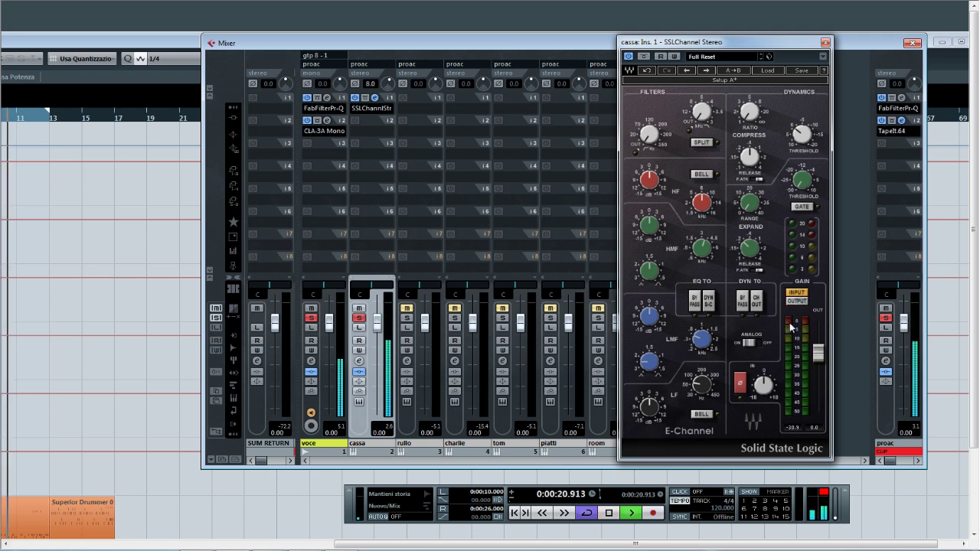
key("space")
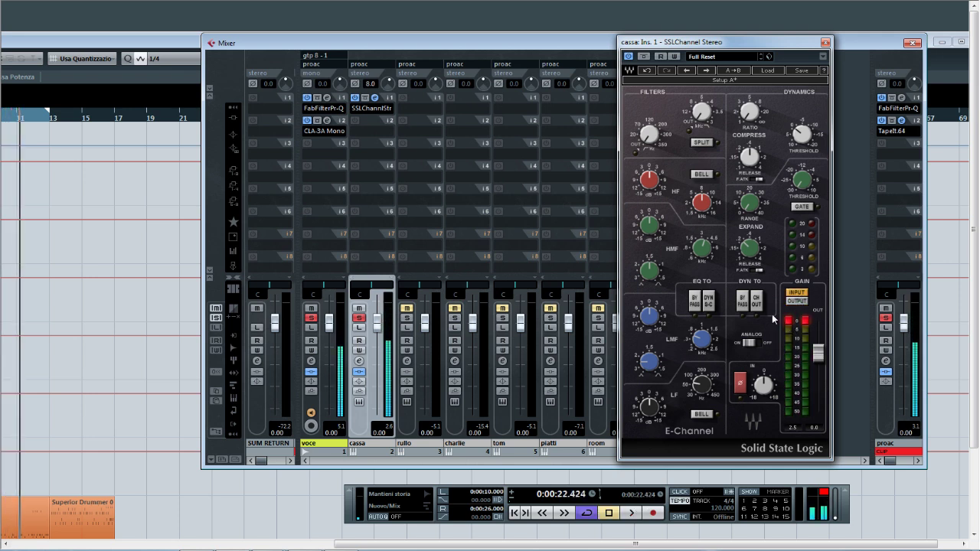
- Lower cassa's input gain back to 0.0, play the channel to recheck the input meter, and stop playback
scroll(373, 92, "down", 2)
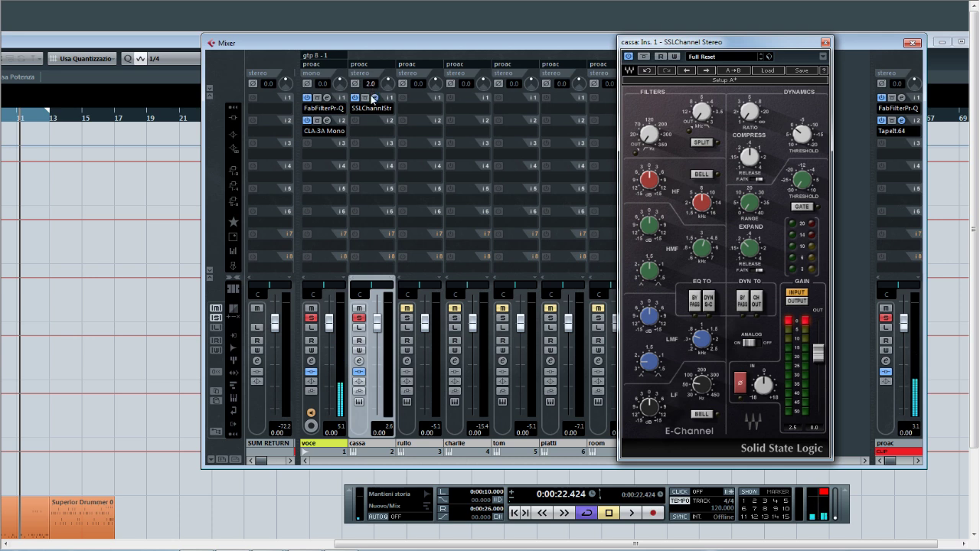
scroll(373, 98, "down", 1)
key("space")
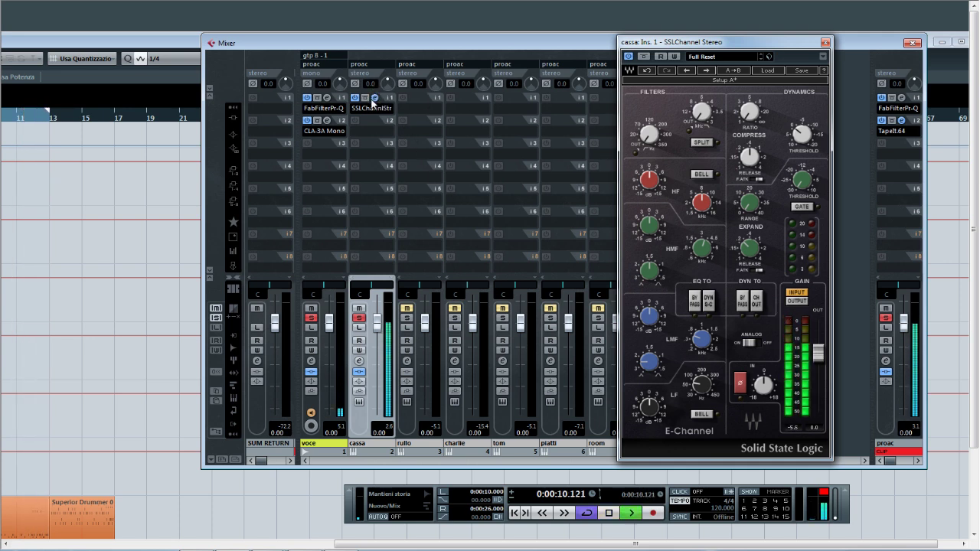
key("space")
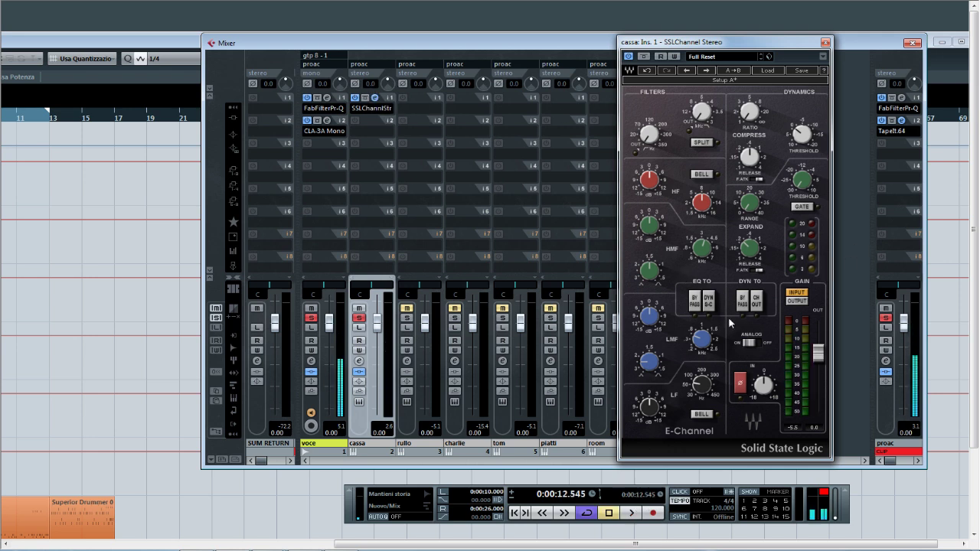
- Switch SSLChannel's LF band to BELL and raise its gain while auditioning the cassa channel, stopping playback at the end
key("space")
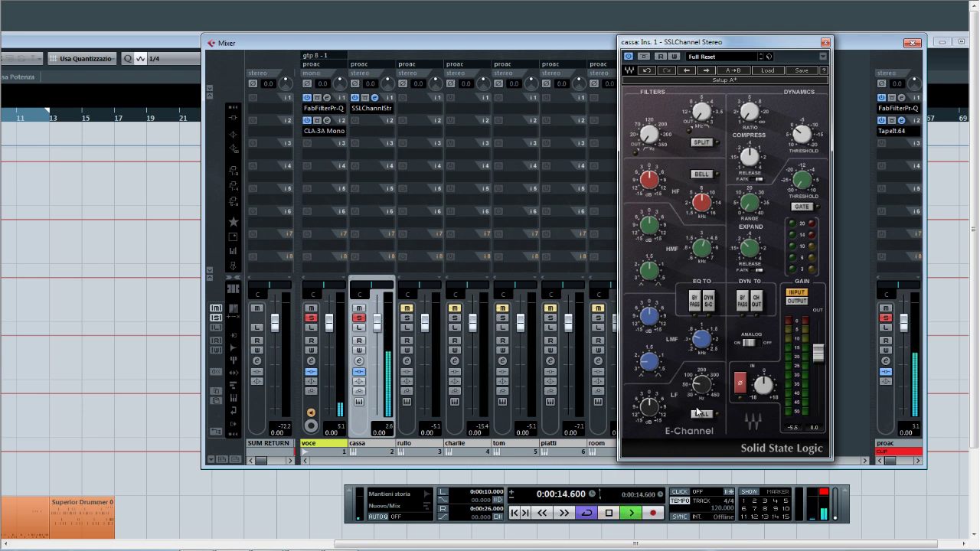
key("space")
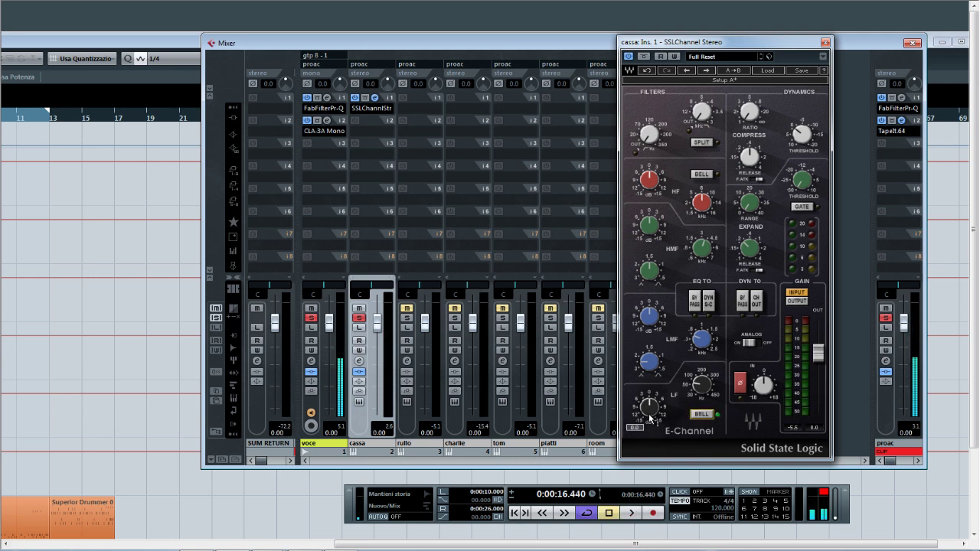
key("space")
left_click_drag(649, 418, 668, 398)
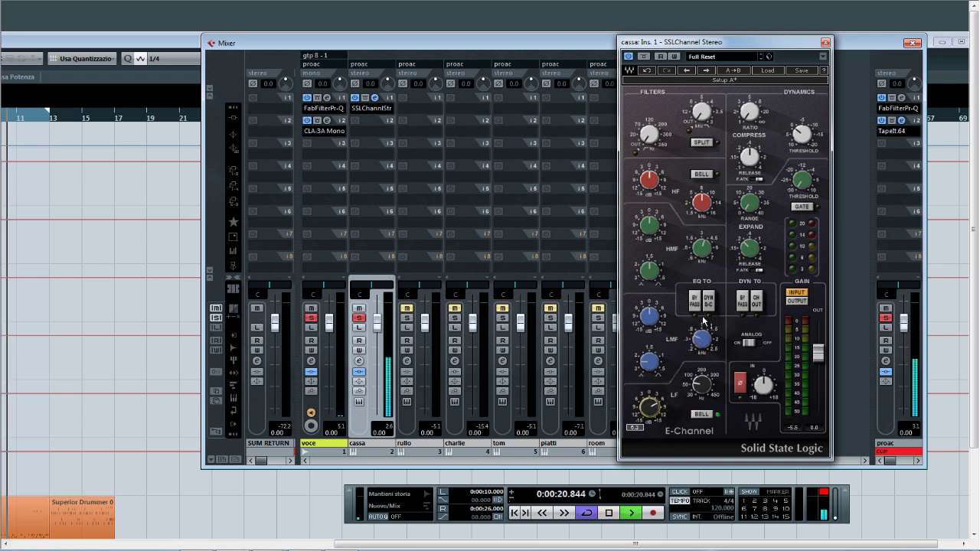
key("space")
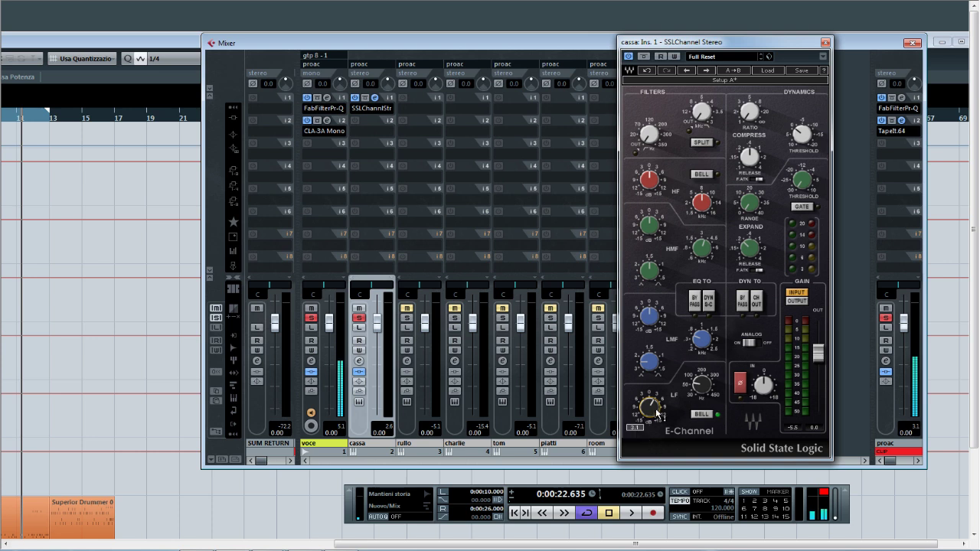
- Adjust the frequency and boost the gain of SSLChannel's LF band, and play cassa briefly to check its input level
mouse_move(698, 391)
left_click_drag(699, 384, 690, 389)
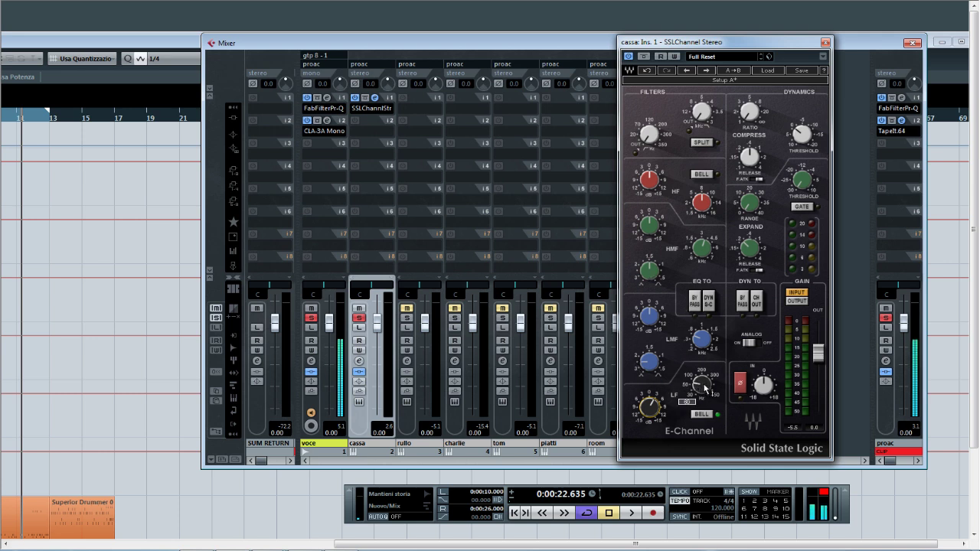
left_click_drag(705, 389, 674, 379)
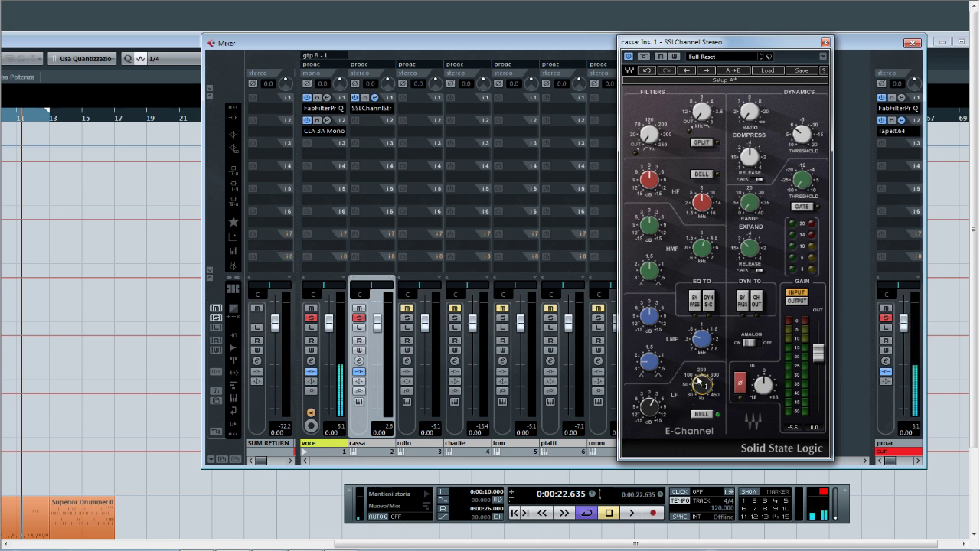
key("space")
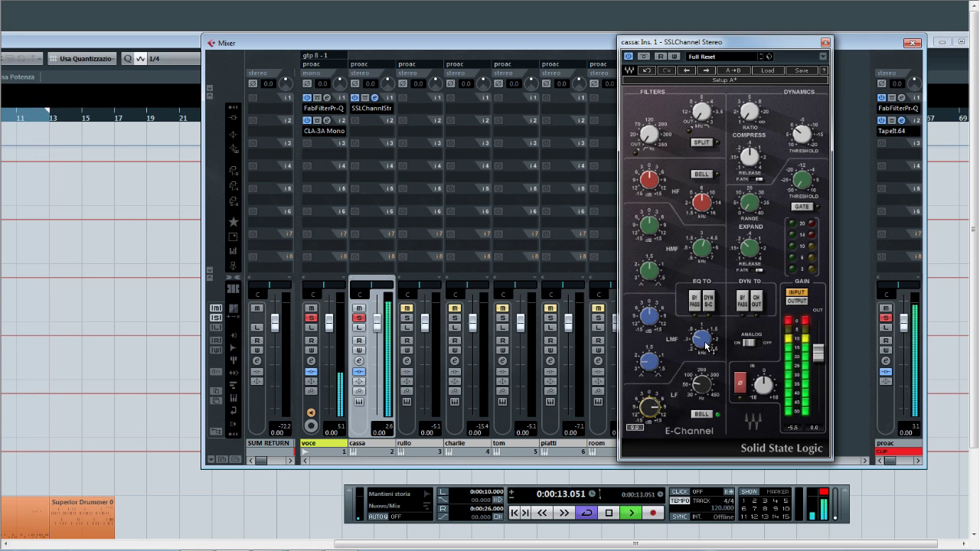
key("space")
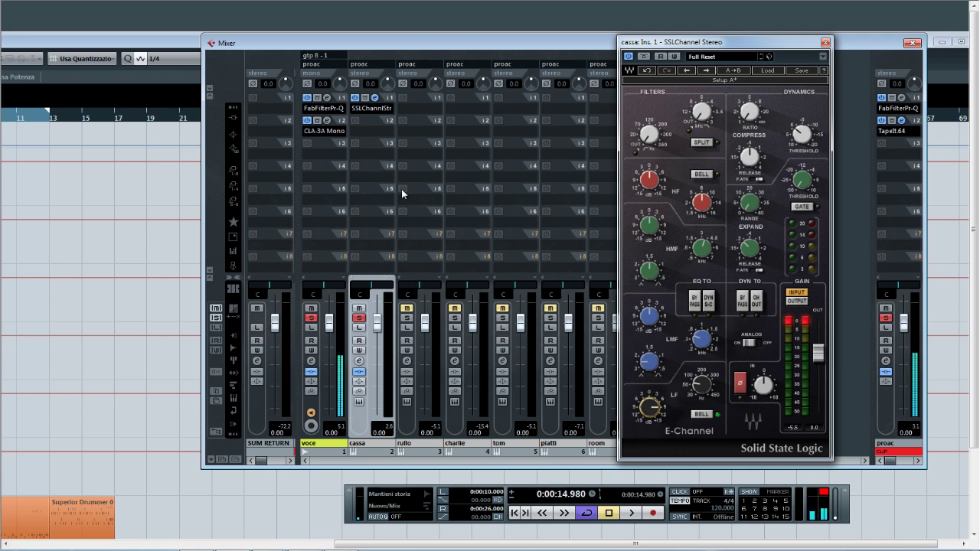
- Play cassa, lower its fader to -5.77 to test the effect on the SSLChannel input meter, and restore it to 0.00
key("space")
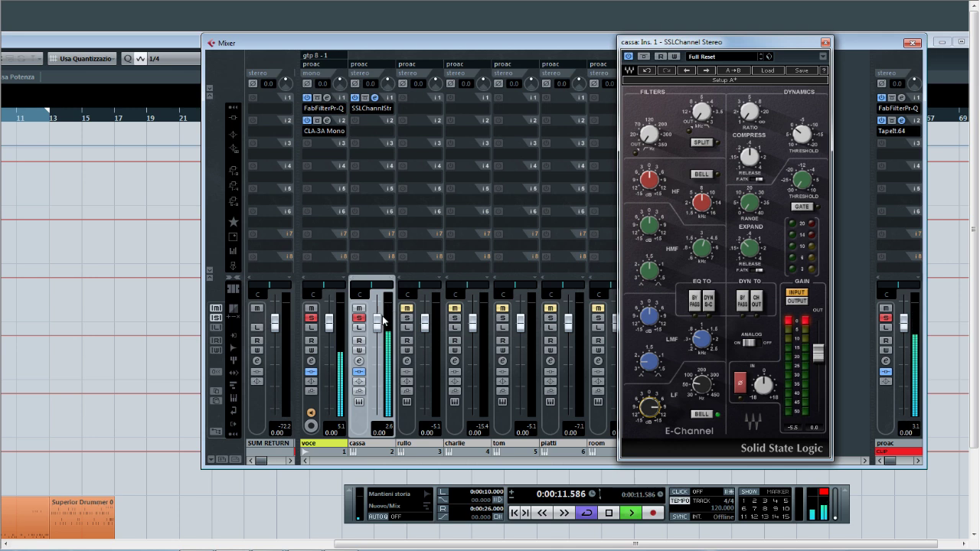
left_click_drag(377, 326, 377, 351)
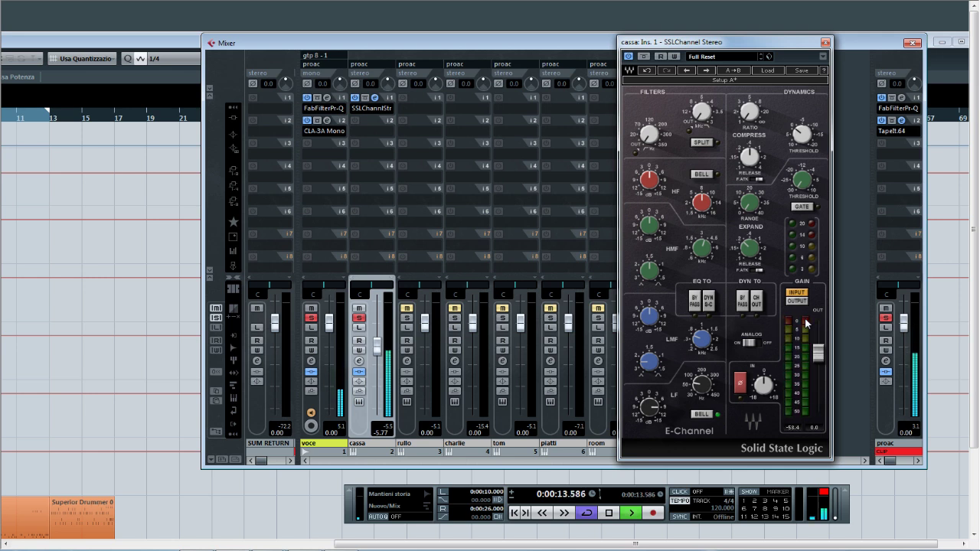
left_click(385, 438)
type("0")
key("Return")
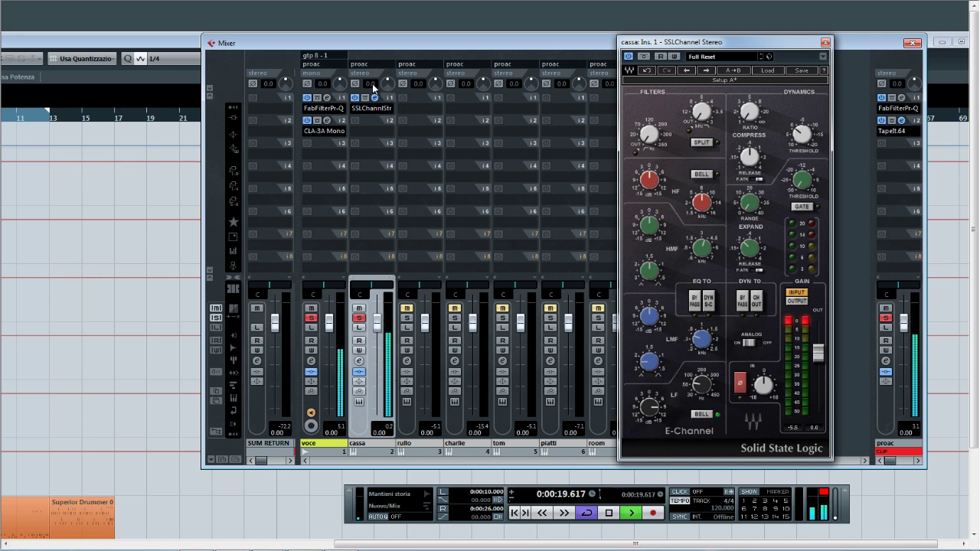
- Lower cassa's input gain to -6.0, reset the SSLChannel and channel peak meters, and recheck the levels during playback
left_click_drag(372, 86, 370, 99)
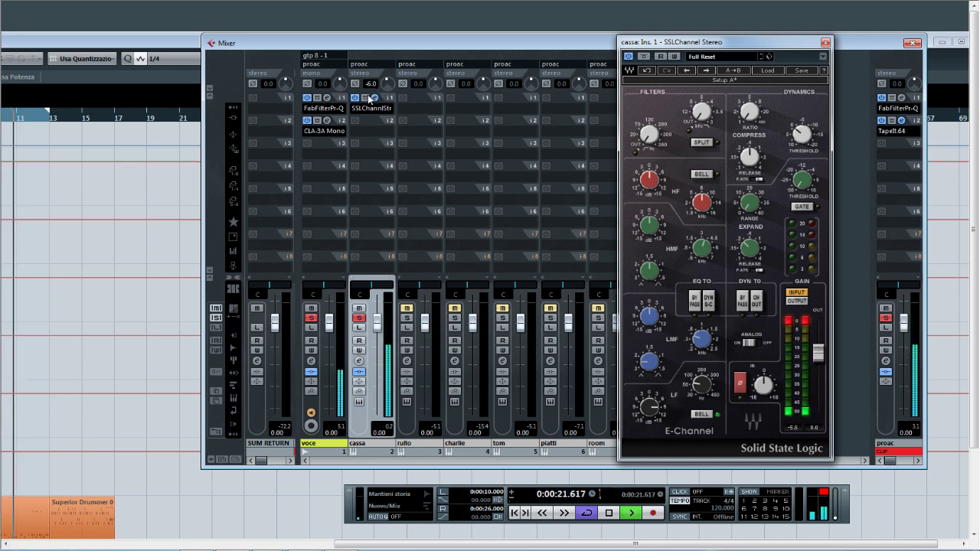
left_click(805, 322)
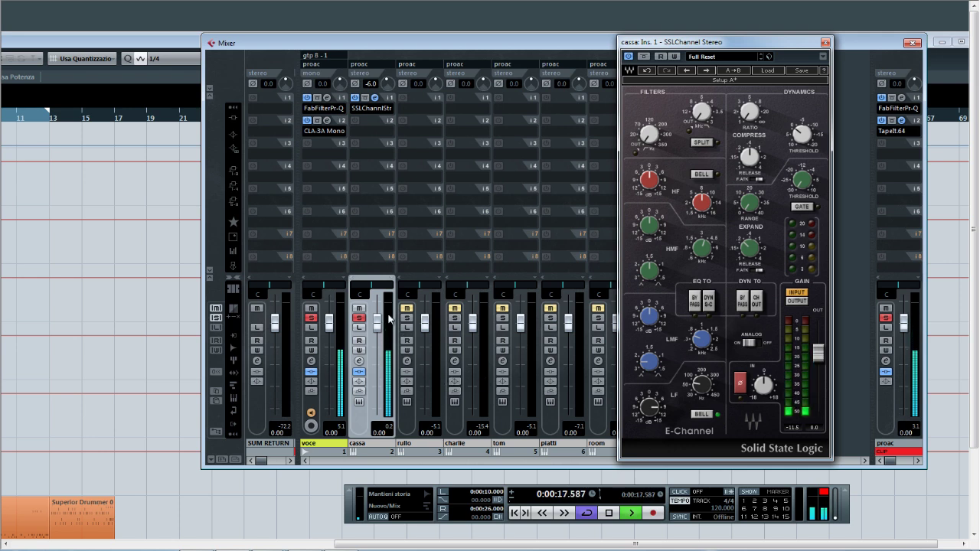
left_click(388, 428)
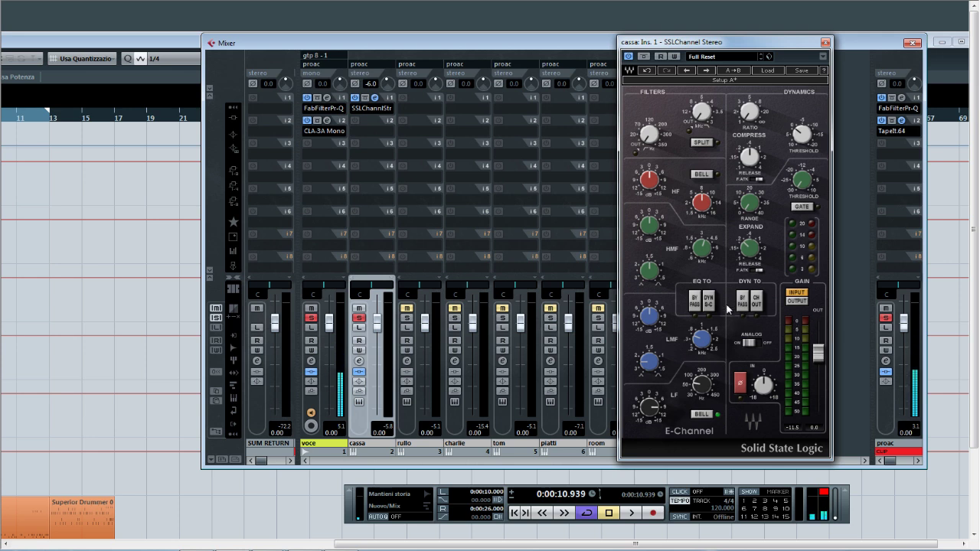
key("space")
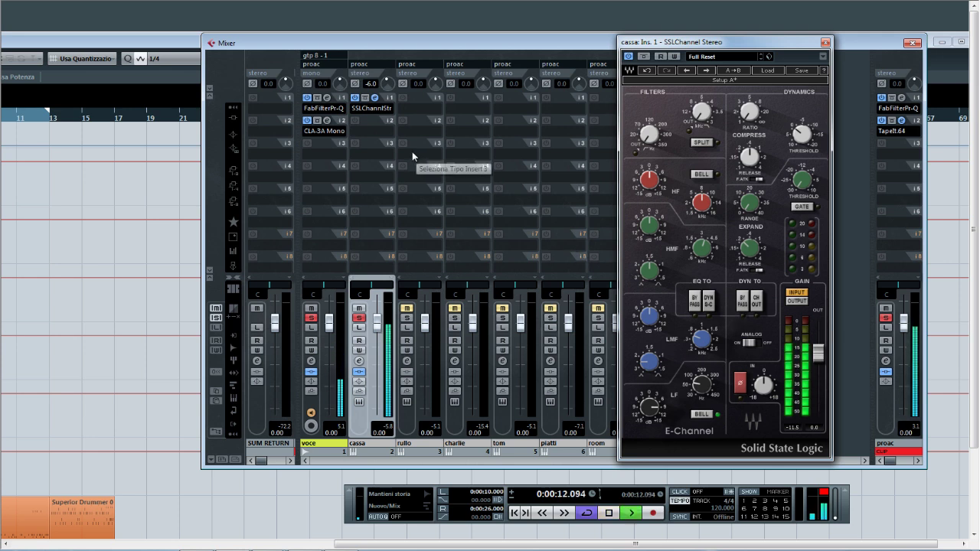
key("space")
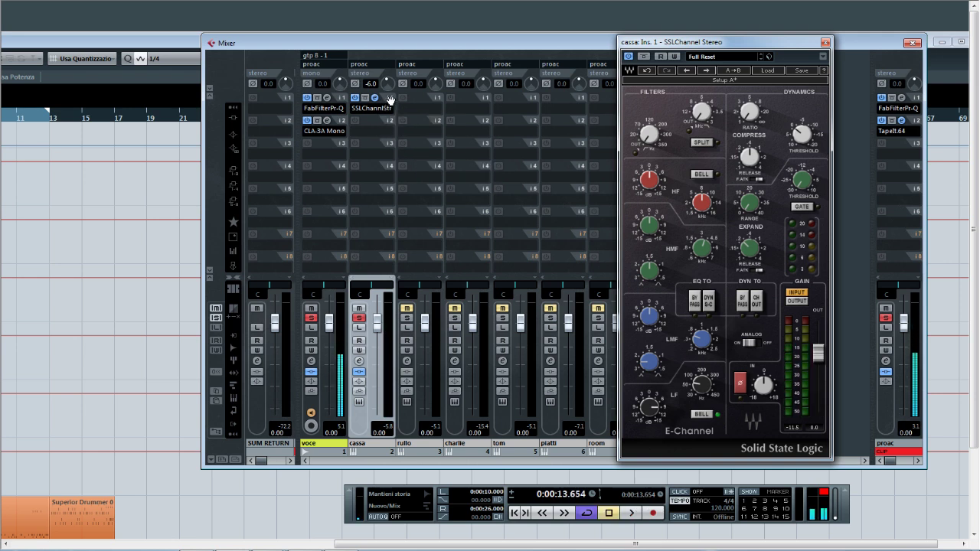
- Copy SSLChannel into cassa's insert slots 2, 3 and 4, and remove all three copies, discarding their changes
left_click_drag(391, 99, 390, 164)
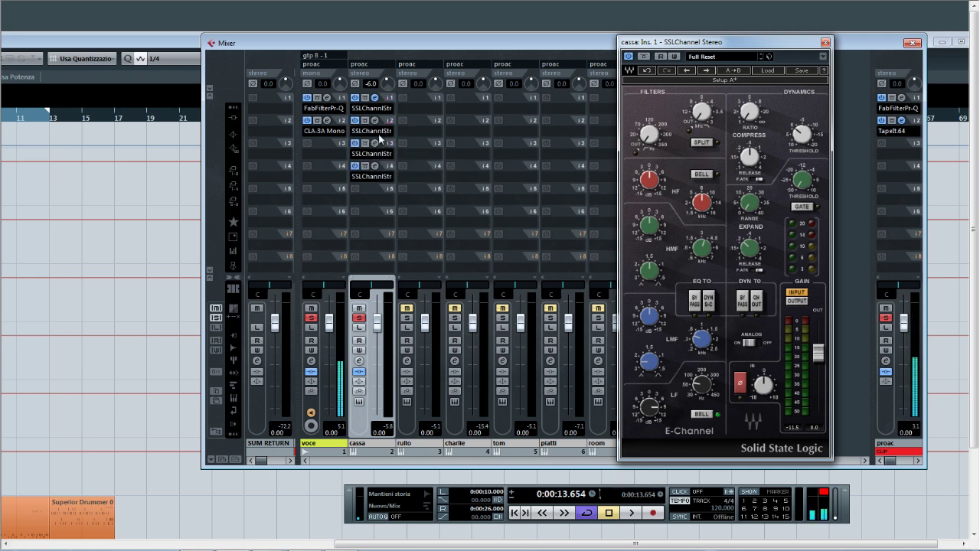
left_click(381, 177)
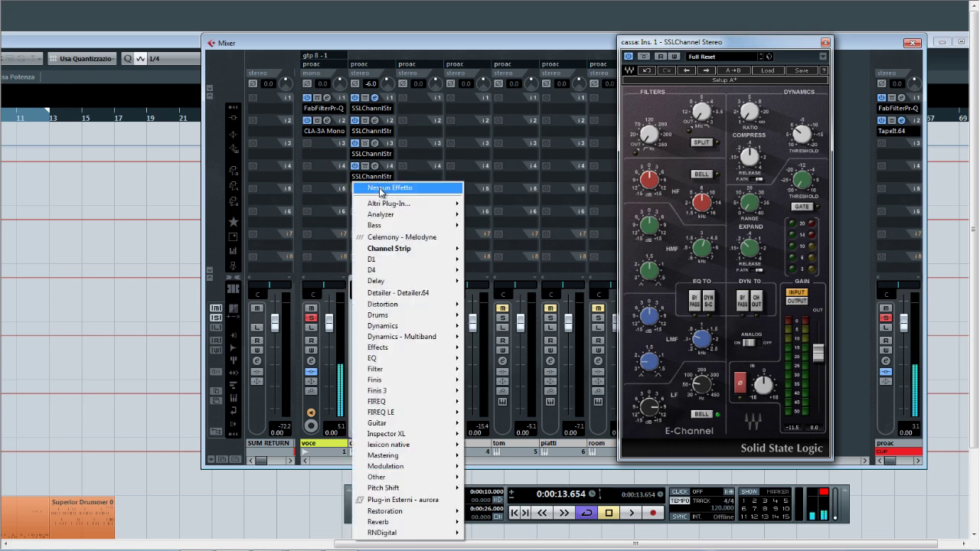
left_click(375, 188)
left_click(465, 306)
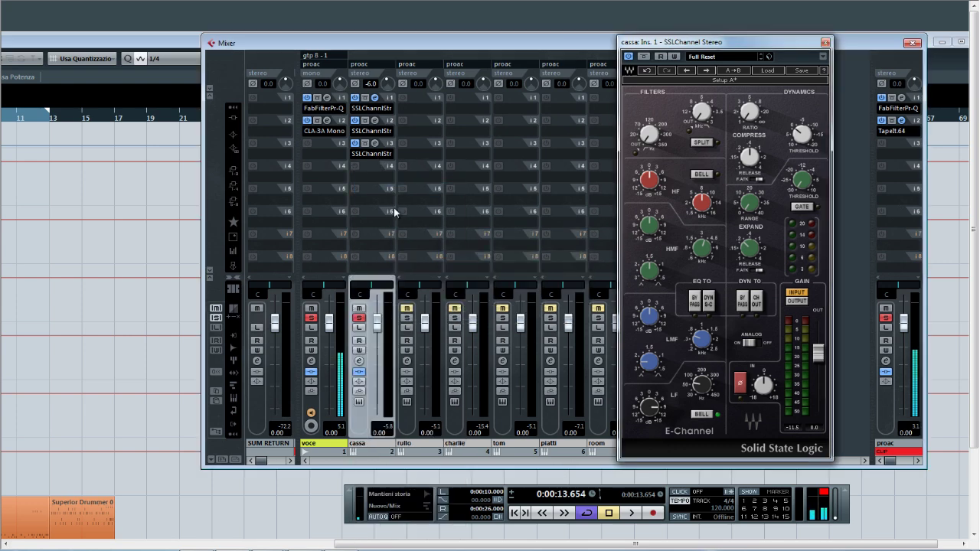
left_click(372, 154)
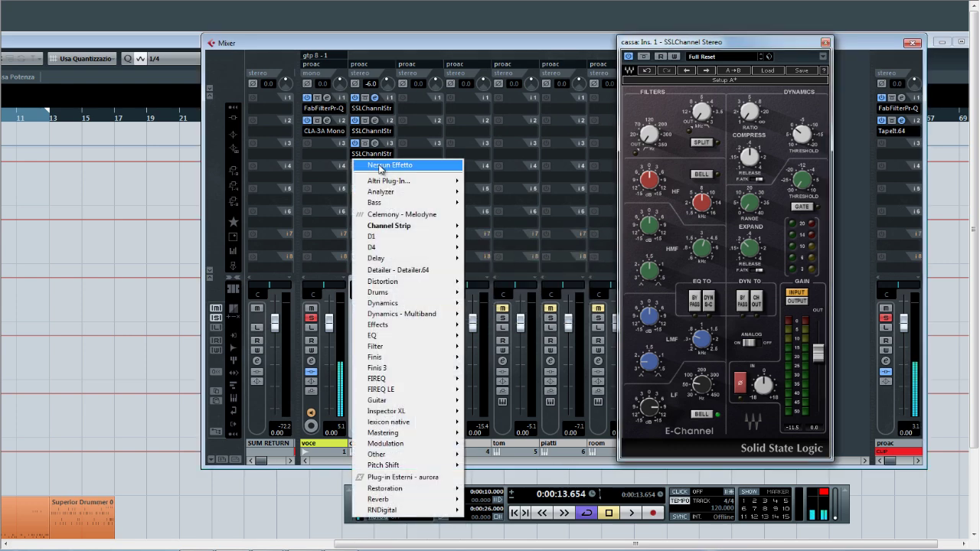
left_click(380, 167)
left_click(465, 306)
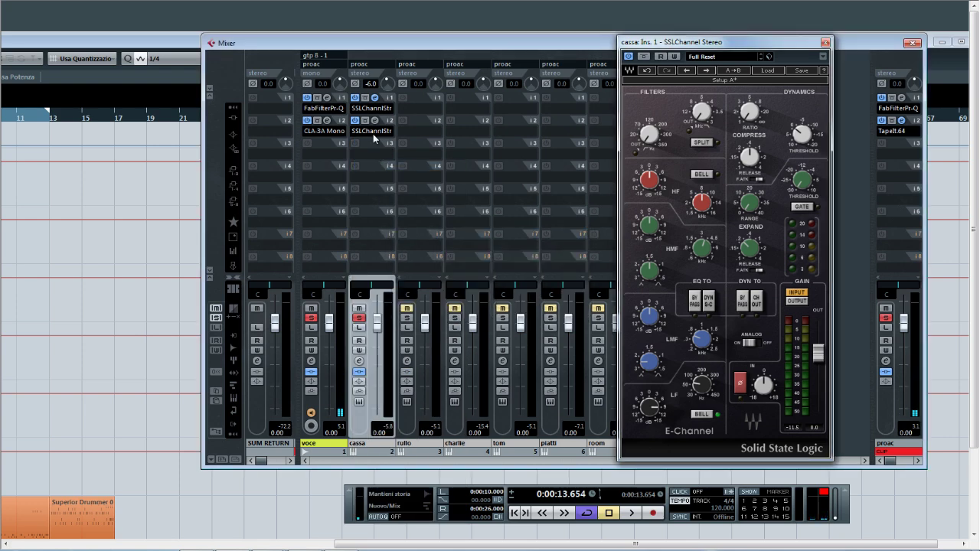
left_click(374, 137)
left_click(382, 145)
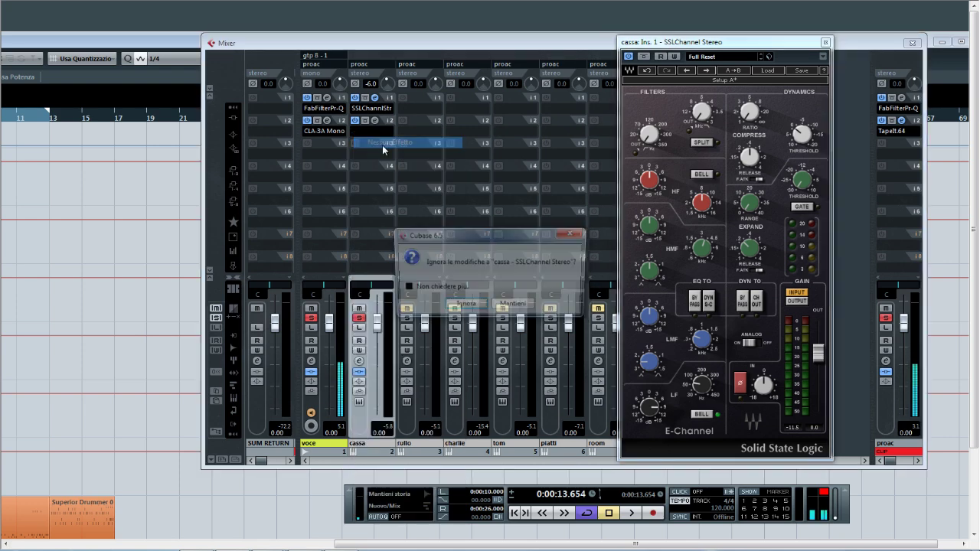
left_click(457, 306)
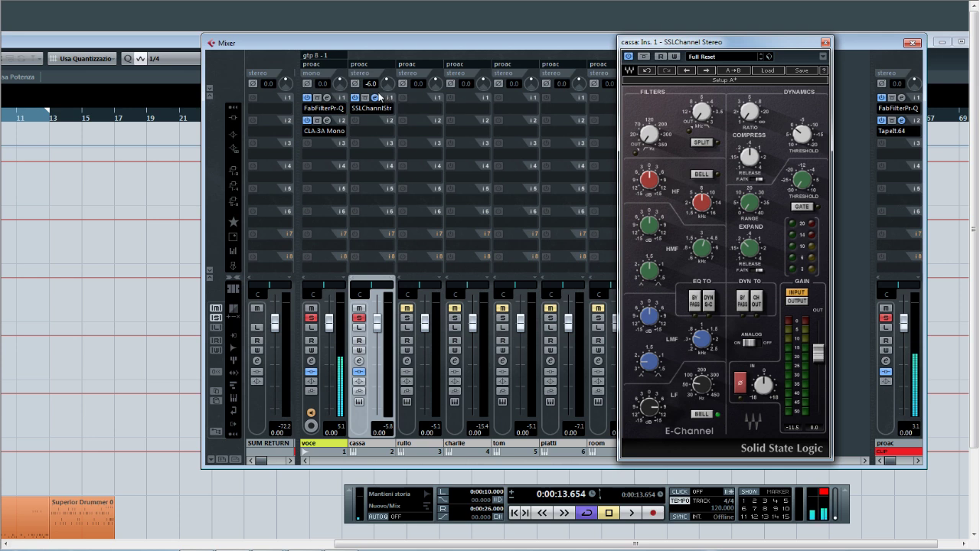
- Reset cassa's input gain to 0.0 and lower its fader to -9.55 during playback with SSLChannel in insert slot 1
left_click(370, 85, "ctrl")
key("space")
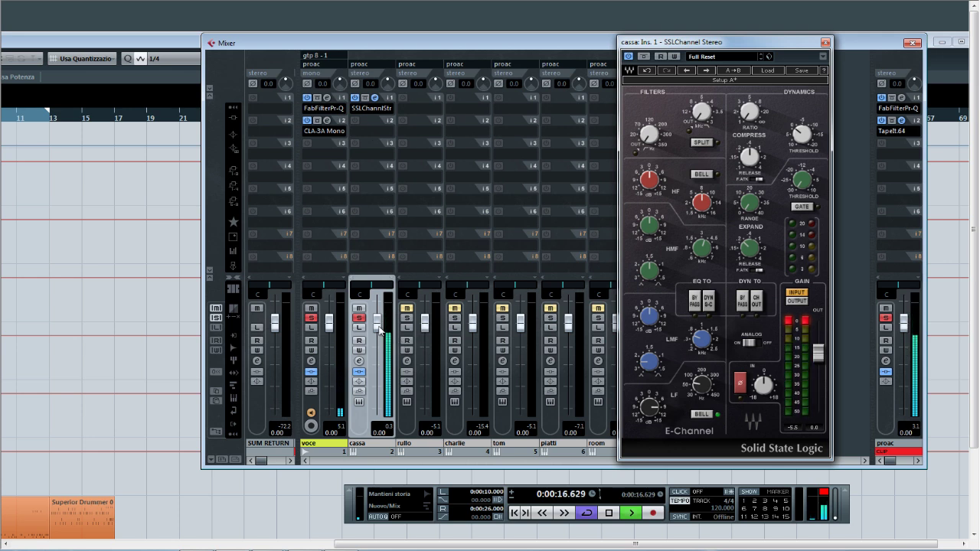
left_click_drag(377, 324, 383, 360)
key("space")
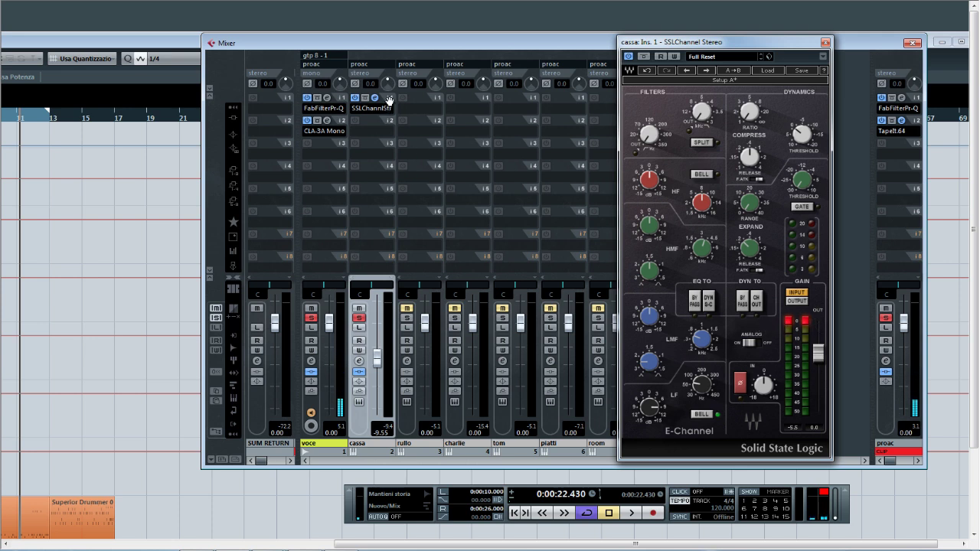
- Move SSLChannel from cassa's insert slot 1 to slot 7, and reset the channel fader to 0.00 and the plug-in meter
left_click_drag(389, 98, 392, 236)
left_click(381, 432, "ctrl")
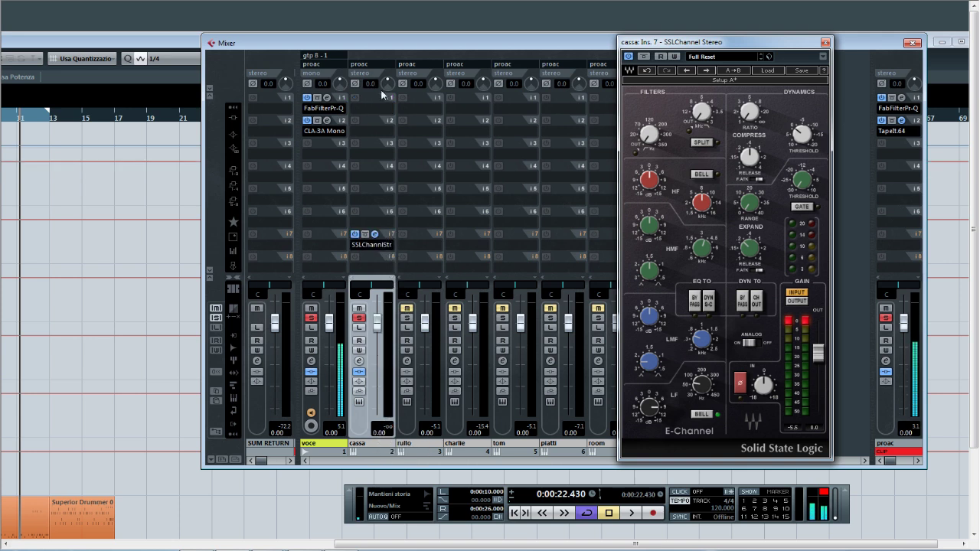
left_click(807, 323)
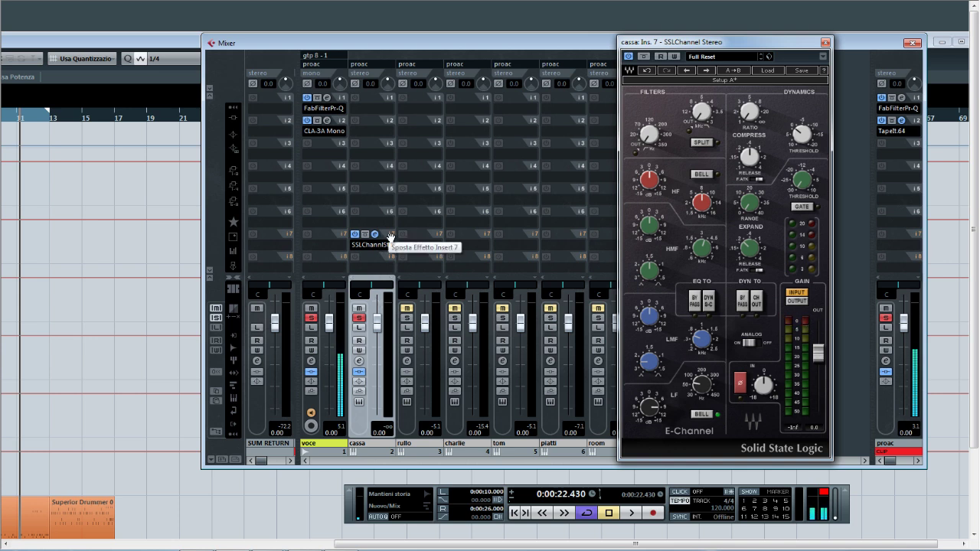
- Play cassa and lower its fader to -4.10 to check the input meter of SSLChannel in slot 7, and stop playback
key("space")
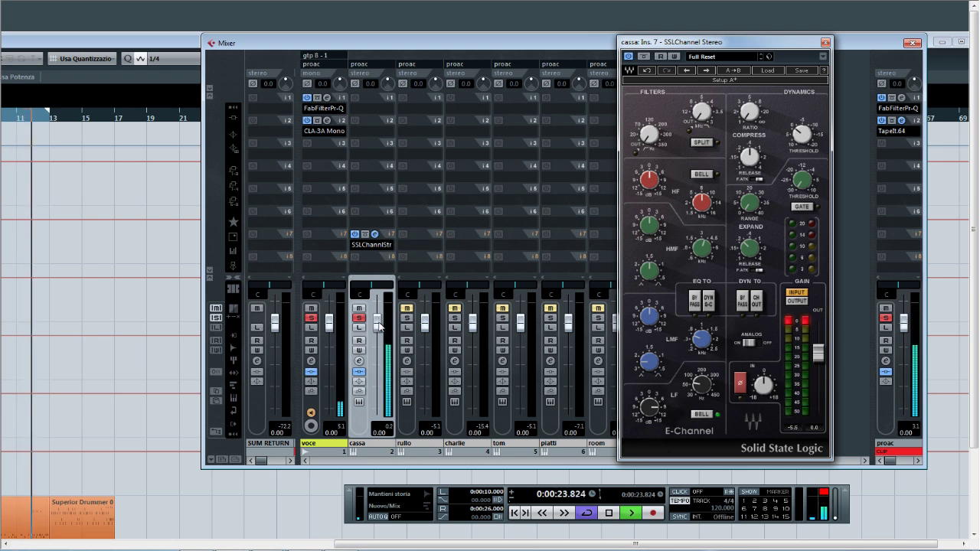
left_click_drag(379, 325, 381, 343)
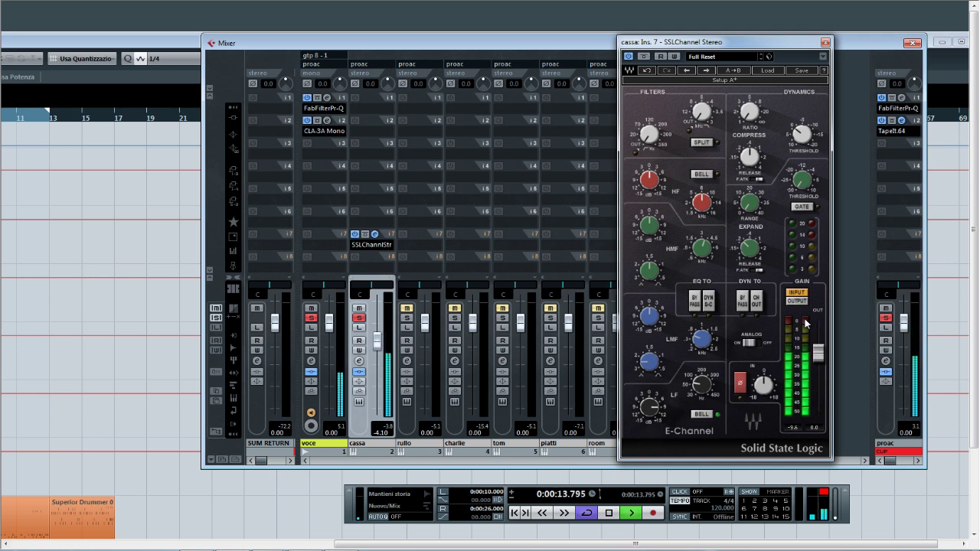
key("space")
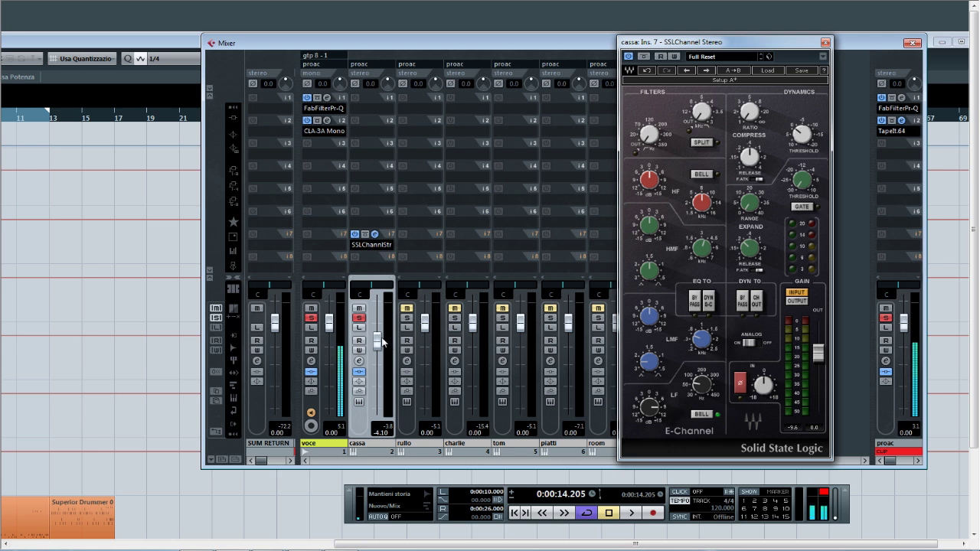
- Set cassa's fader to -7.15 and move SSLChannel from insert slot 7 back to slot 1
left_click_drag(382, 342, 376, 361)
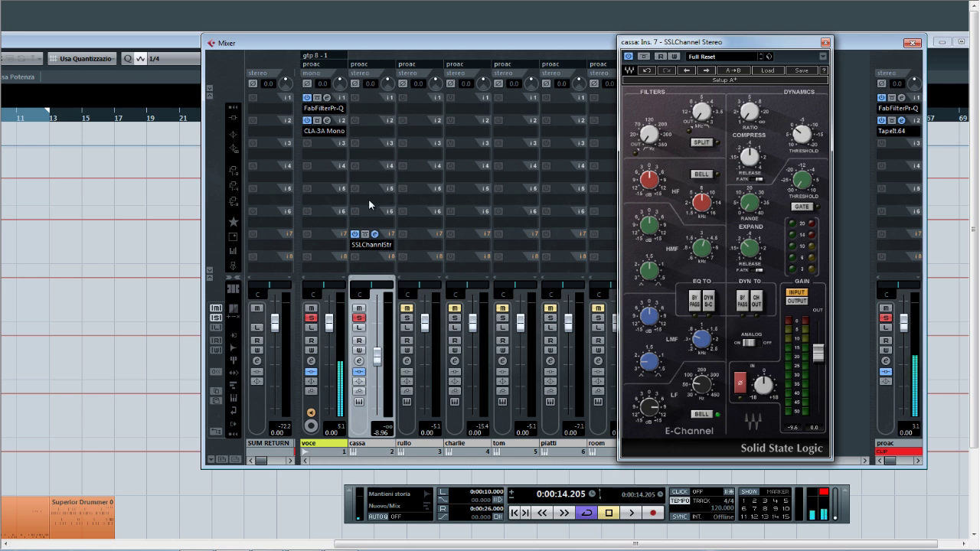
left_click_drag(377, 356, 381, 351)
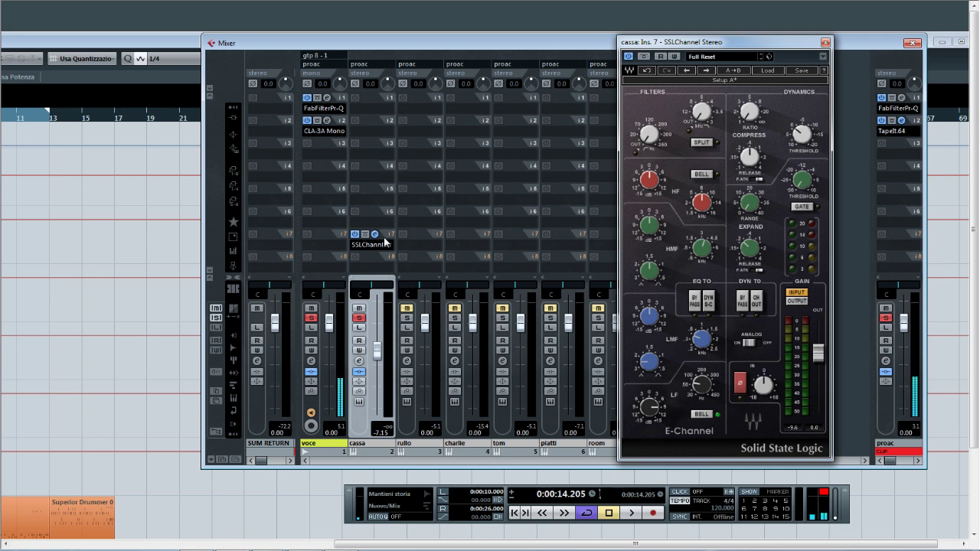
left_click_drag(387, 238, 380, 100)
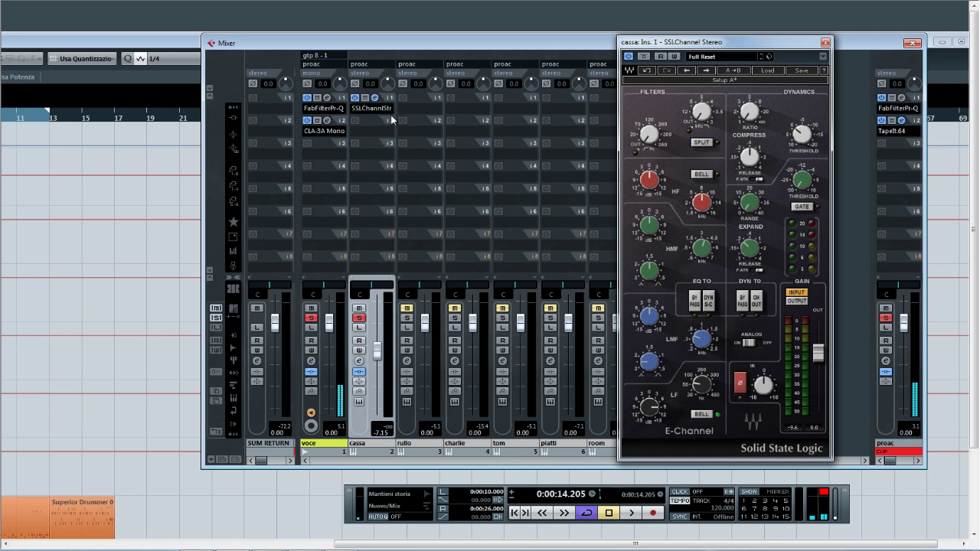
- Bring the project window into full view and close the SSLChannel plug-in window
left_click(959, 44)
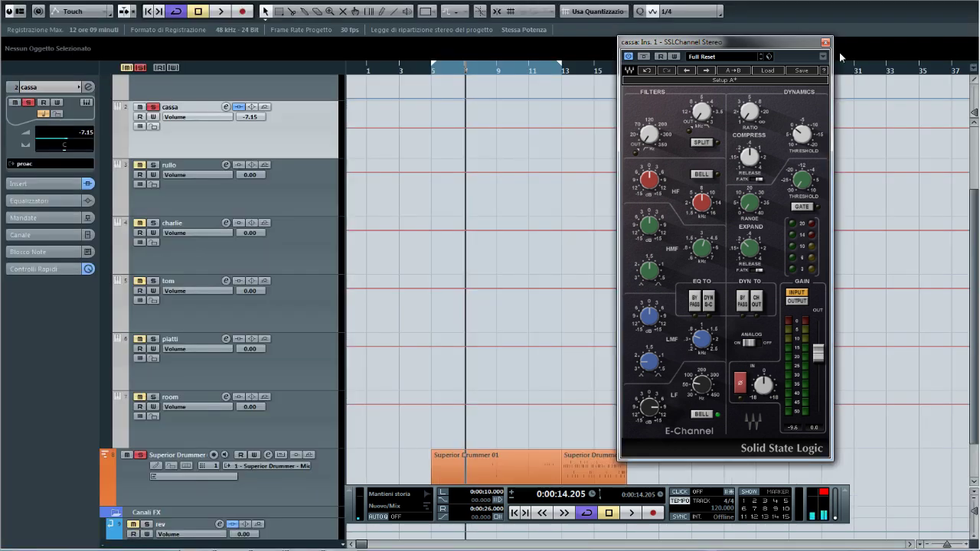
left_click(825, 43)
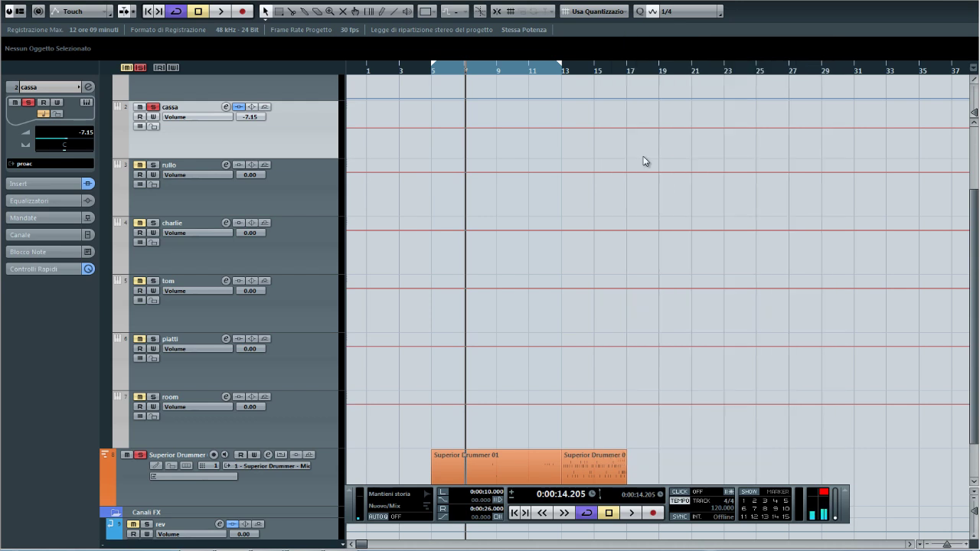
- Unfold the automation lane below cassa and try to assign it the Volume parameter instead of Mute
left_click(118, 155)
left_click_drag(441, 75, 625, 242)
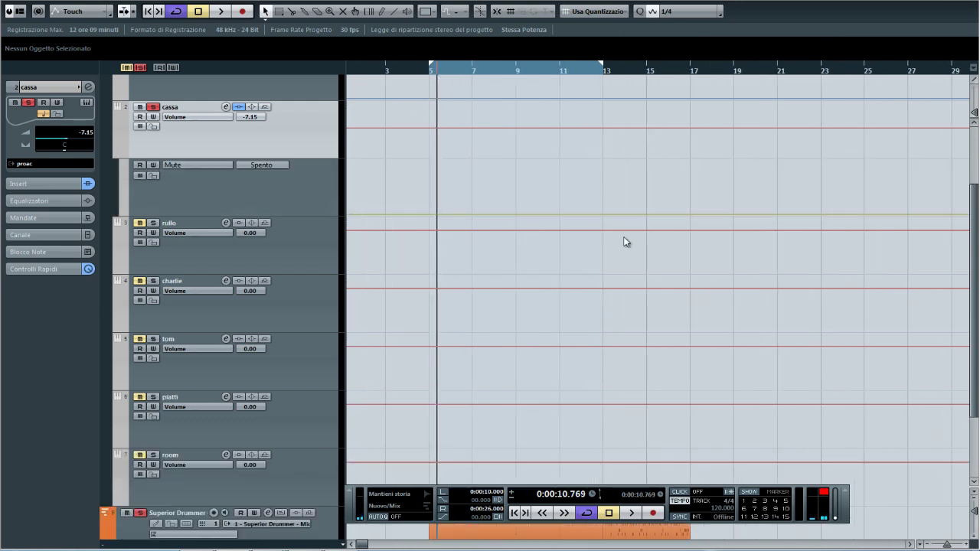
left_click(974, 513)
left_click(974, 513)
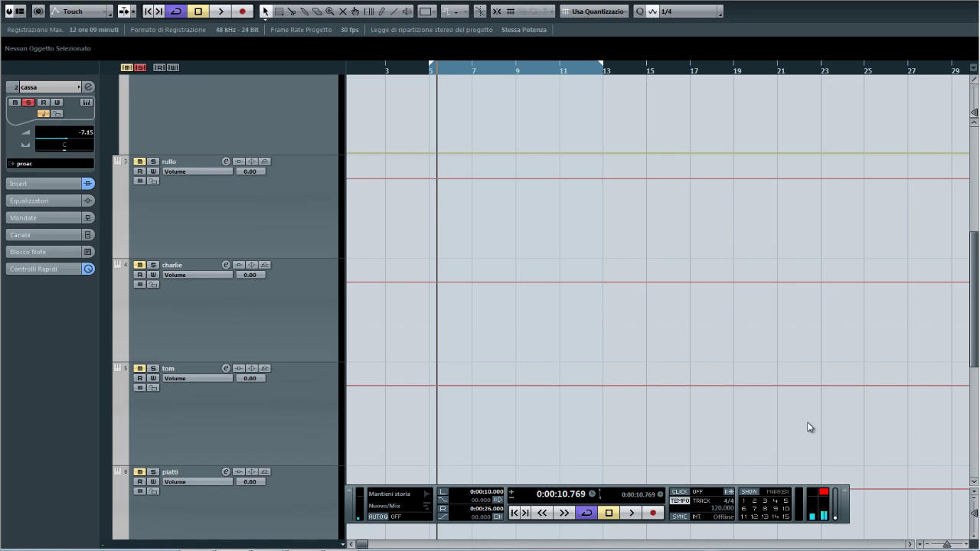
left_click(220, 298)
left_click(195, 243)
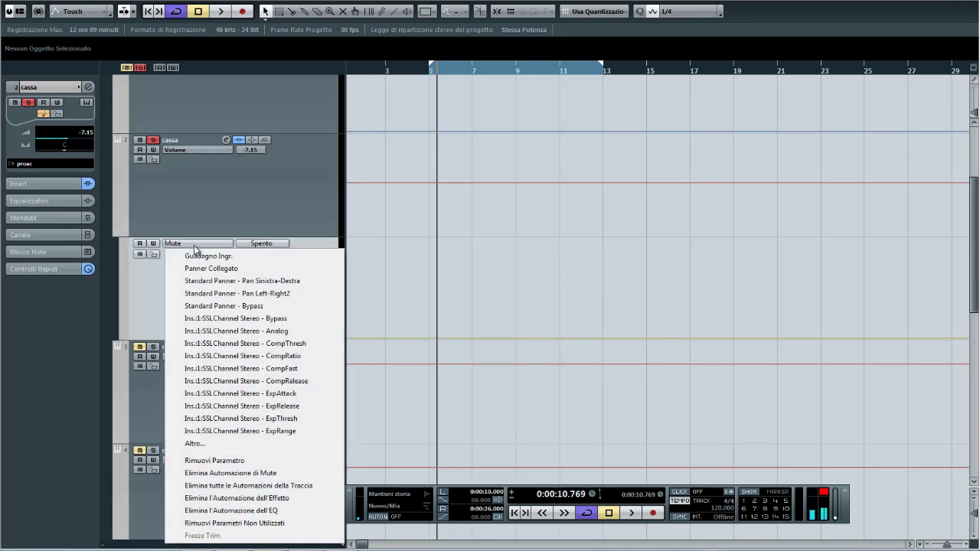
left_click(241, 445)
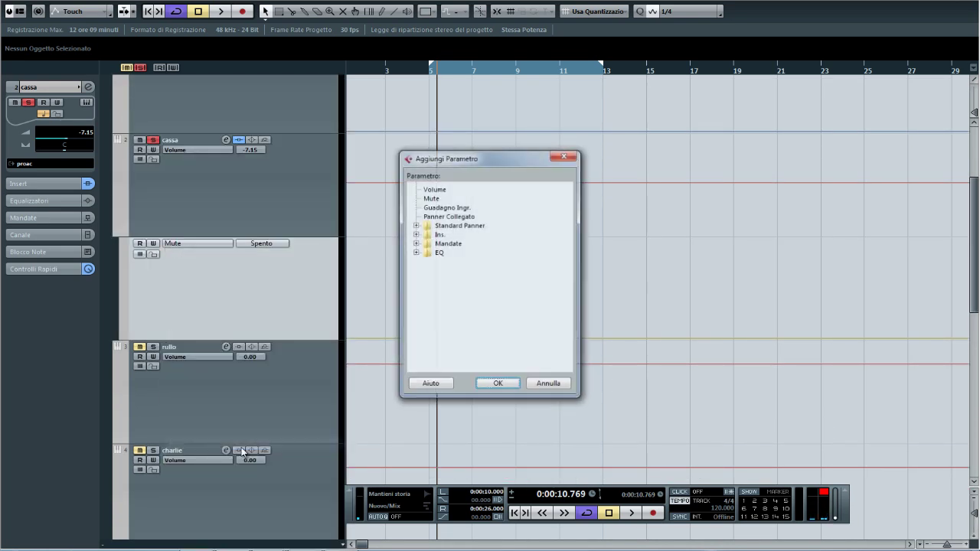
left_click(438, 191)
left_click(488, 385)
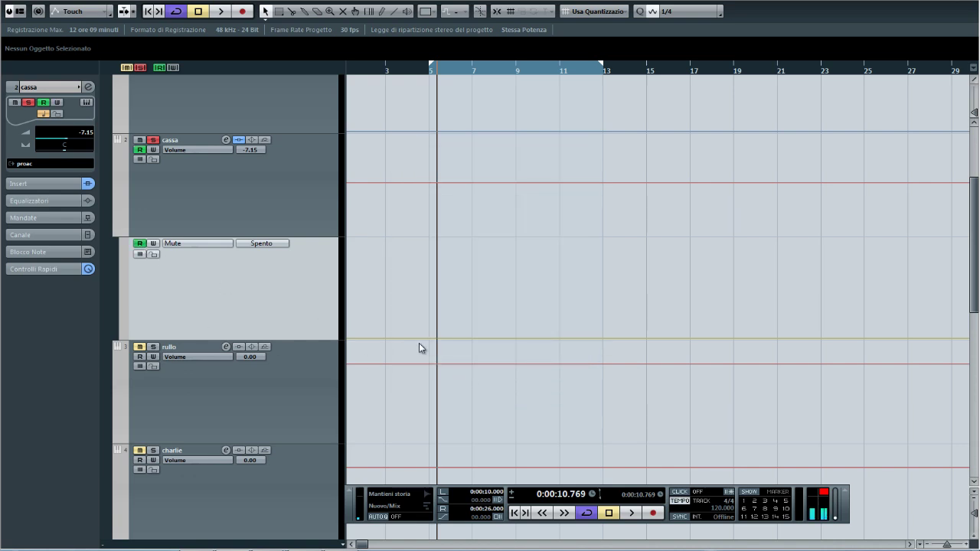
- Add two points to cassa's Mute automation lane and remove the Mute parameter from the track
mouse_move(436, 337)
left_mouse_down()
mouse_move(447, 340)
mouse_move(455, 326)
mouse_move(454, 337)
left_mouse_up()
left_click(195, 245)
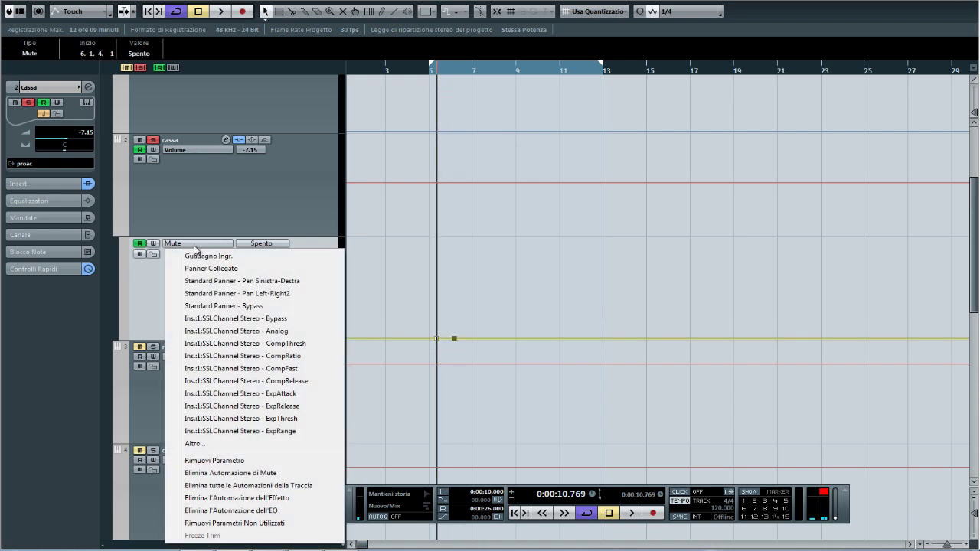
left_click(215, 460)
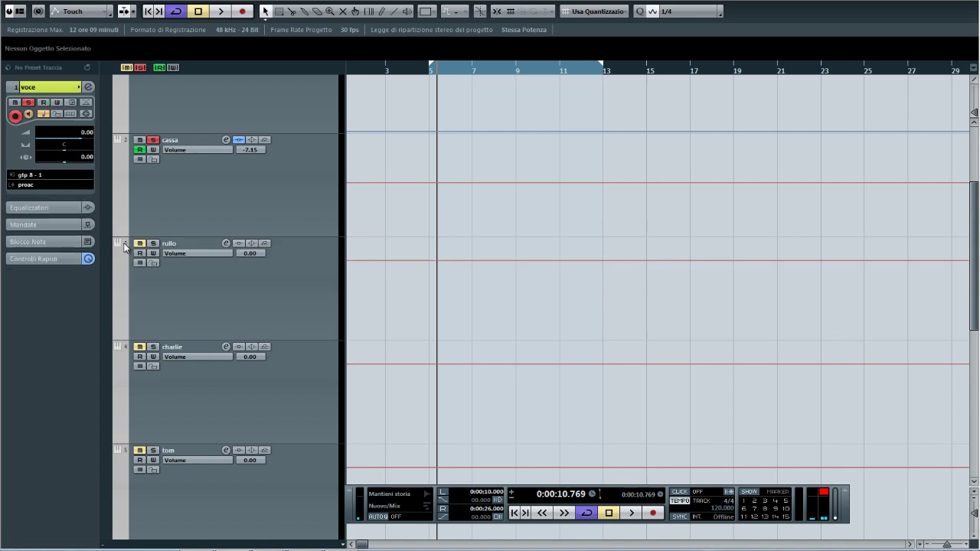
- Draw a six-point volume automation curve on cassa from about bar 5 at -7.15 to about bar 14 at -28.00
left_click(188, 197)
left_click(433, 274)
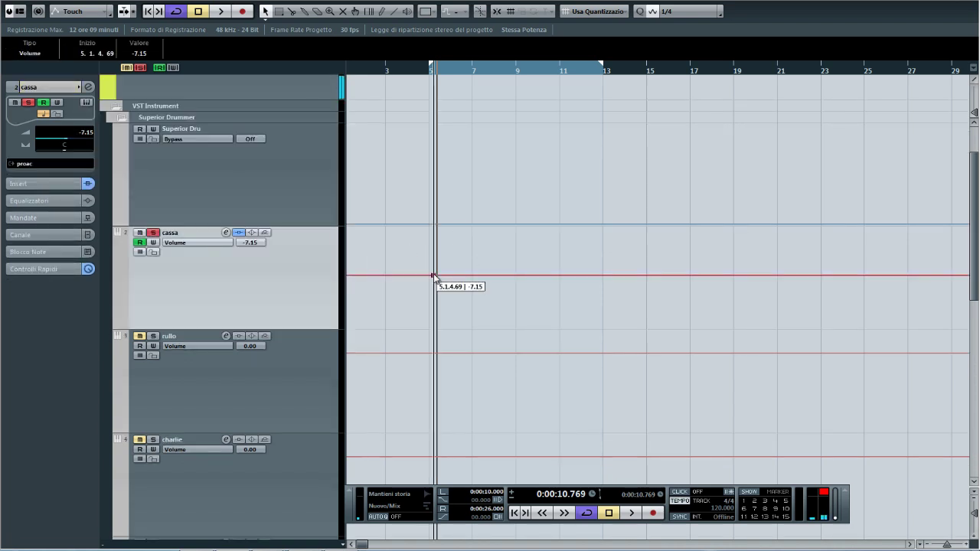
left_click(463, 273)
left_click_drag(462, 272, 629, 311)
- Play the cassa automation and watch its fader in the mixer, stop playback, and try to move the fader manually
key("space")
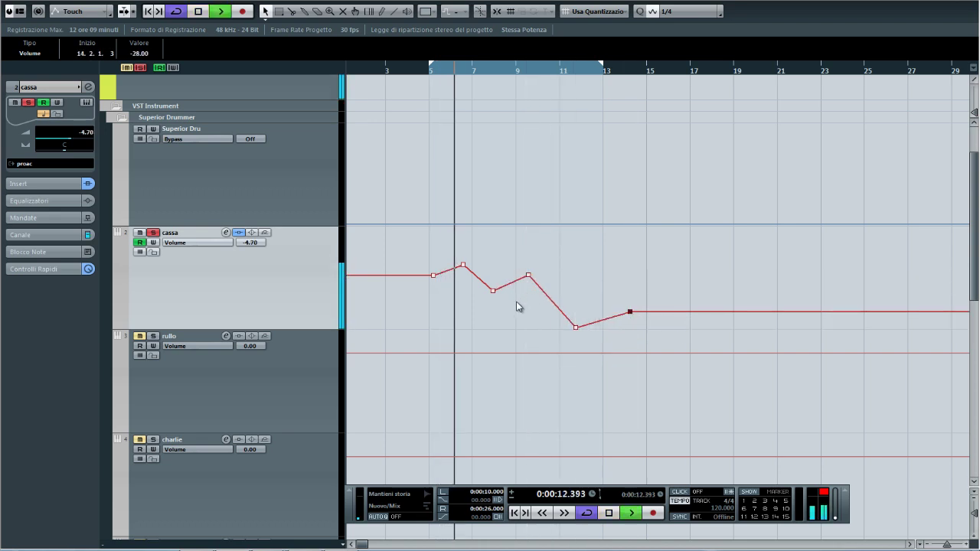
key("F3")
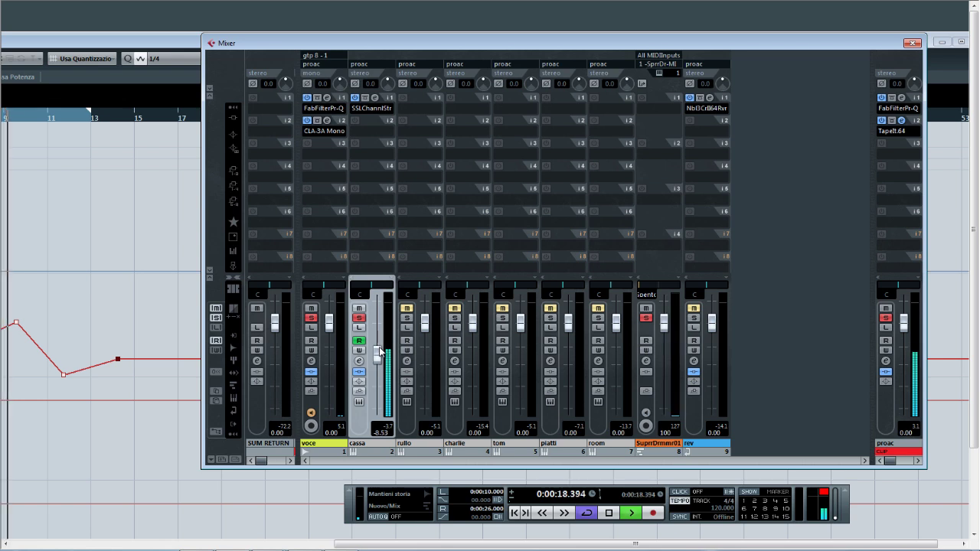
key("space")
left_click_drag(378, 356, 349, 345)
key("F3")
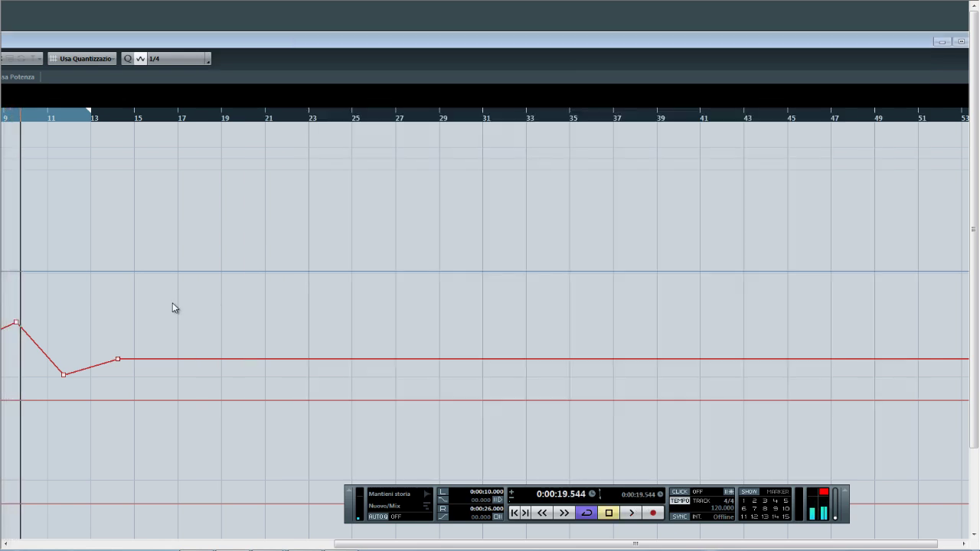
left_click(961, 41)
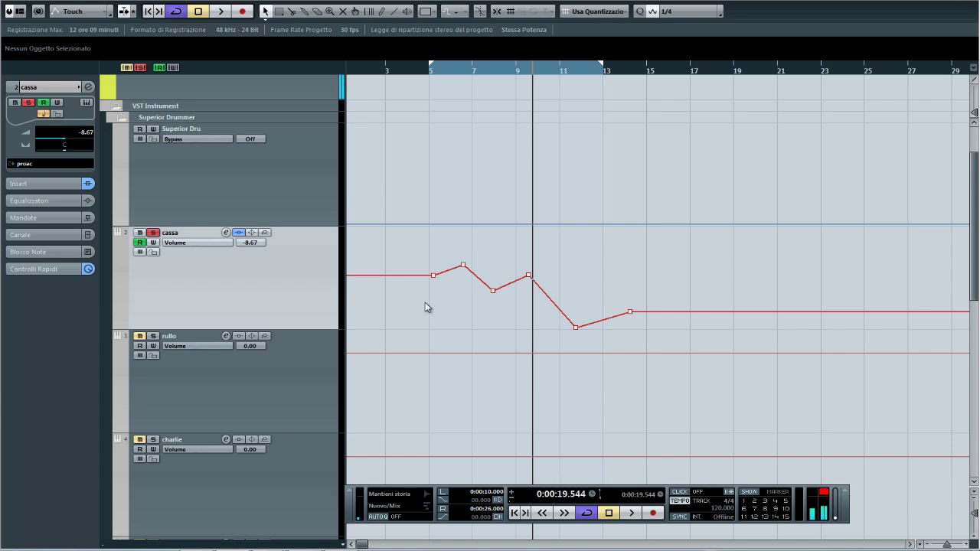
- Reopen the mixer, try again to shift cassa's automated fader by hand, and return to the full project view
key("F3")
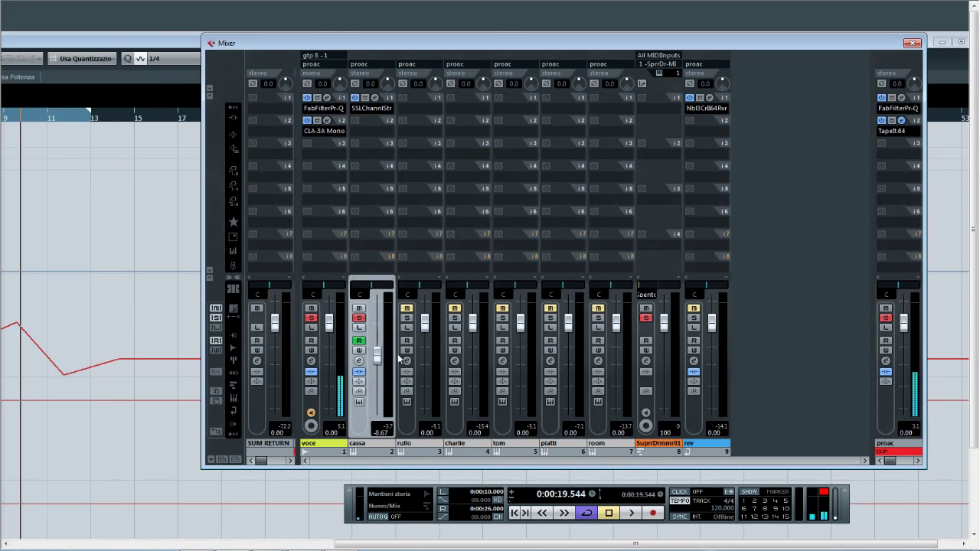
left_click_drag(377, 356, 376, 356)
left_click(962, 41)
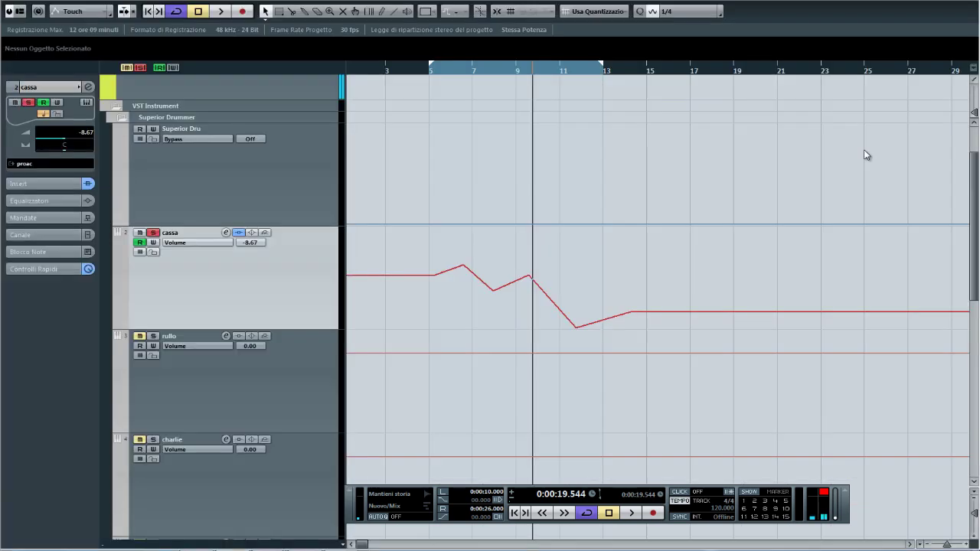
- Delete all volume automation points on cassa, disable its automation read, and set its volume to 0
left_click_drag(414, 250, 648, 331)
key("Delete")
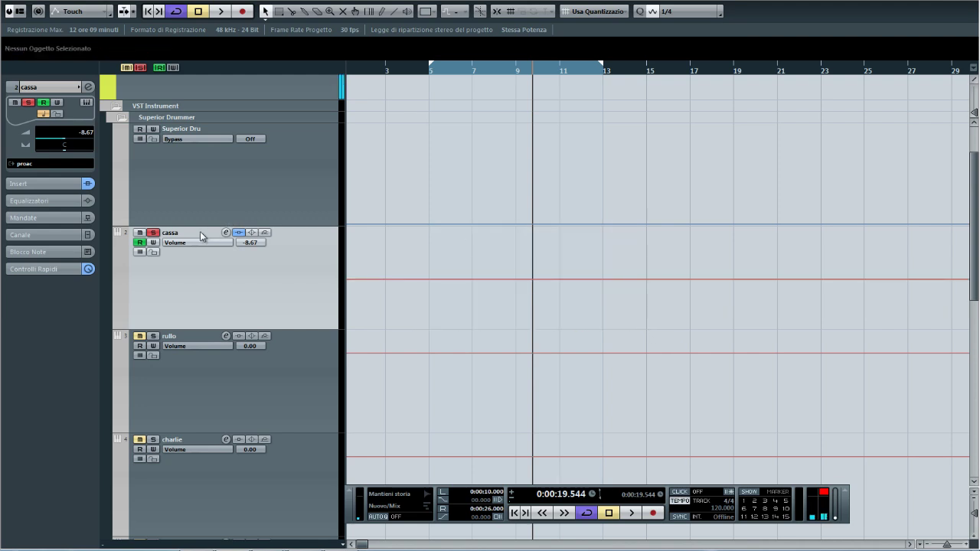
left_click(139, 242)
double_click(250, 243)
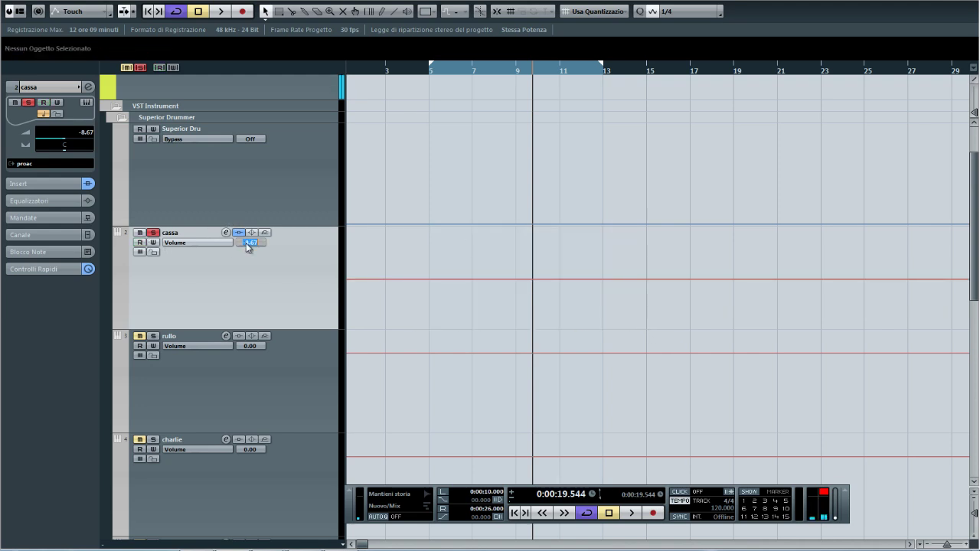
type("0")
key("Return")
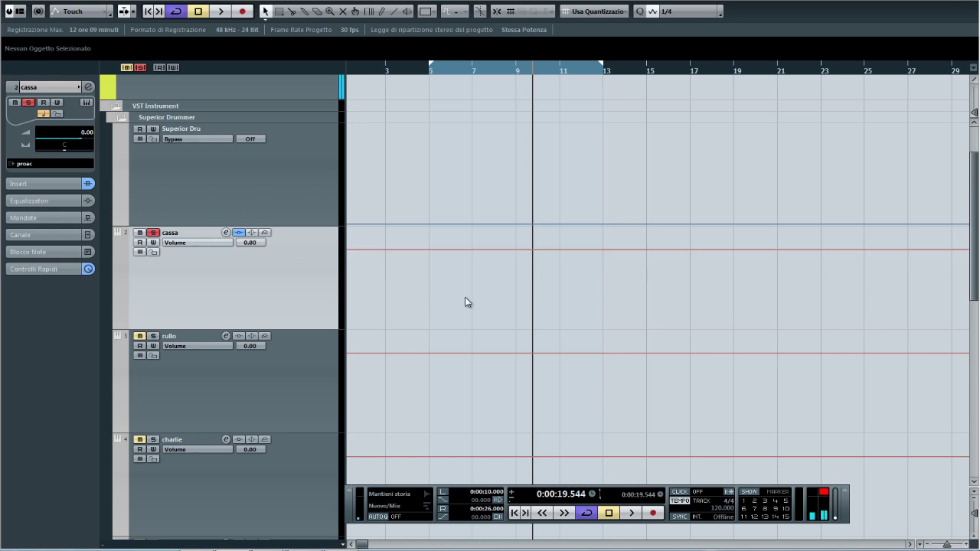
- View cassa's channel settings from the mixer to examine its sends, and close them
key("F3")
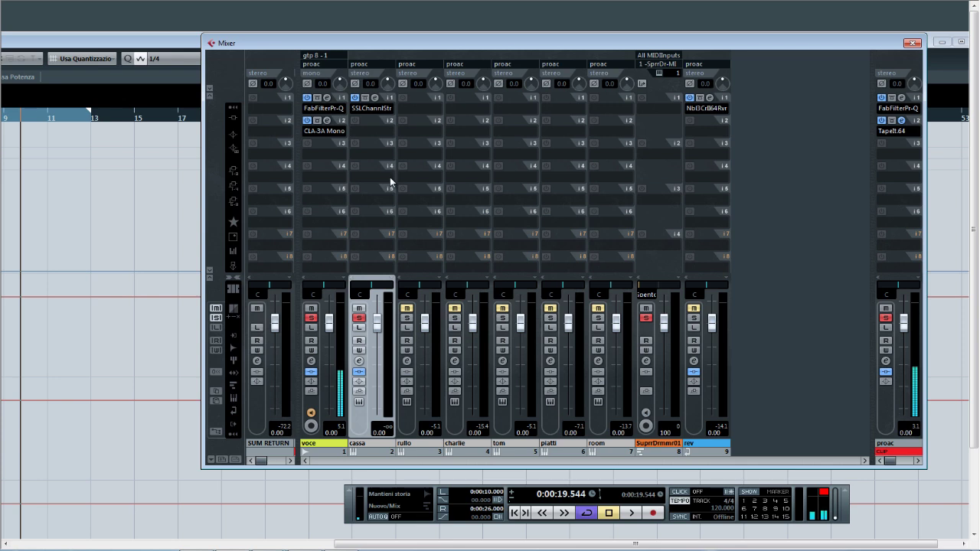
left_click(359, 361)
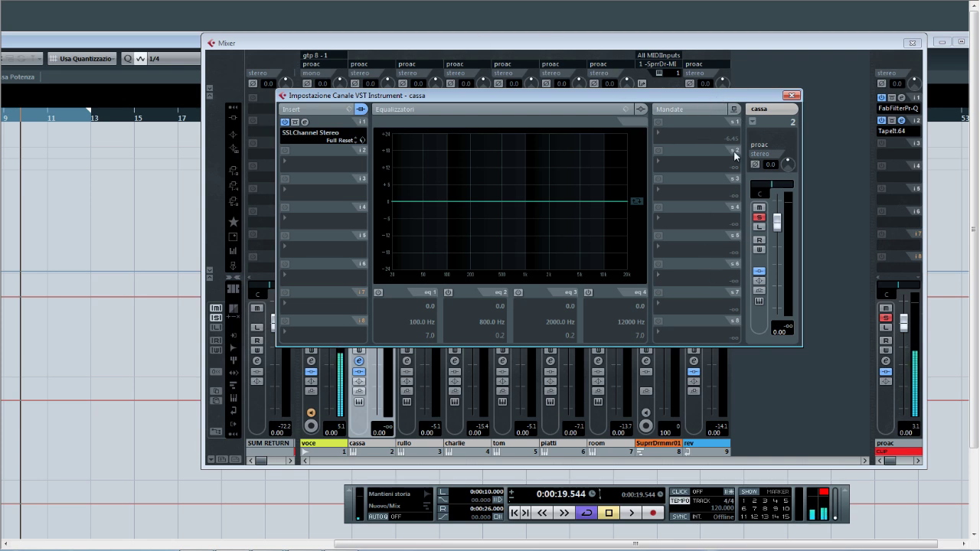
left_click(791, 96)
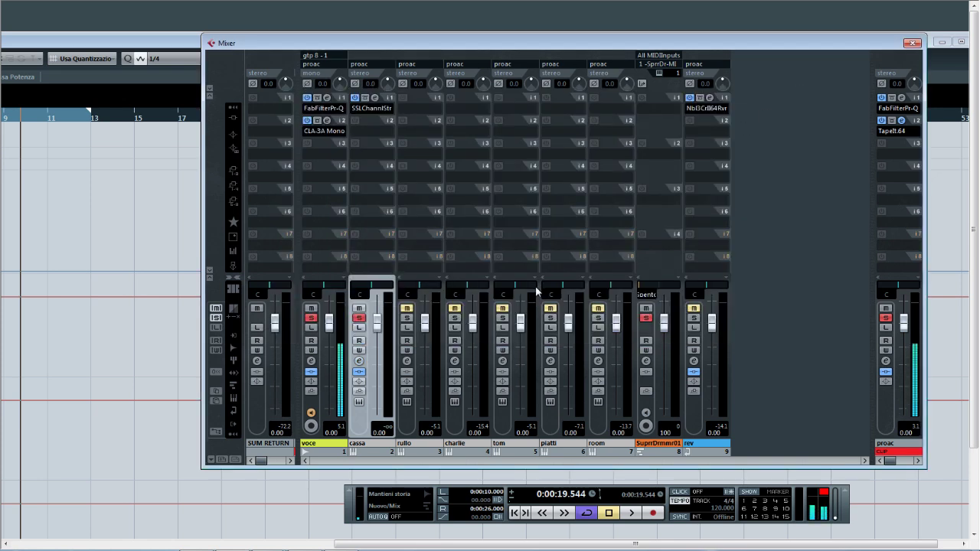
- Solo rullo in the mixer in place of cassa, play it briefly without effects, and stop playback
left_click(501, 308)
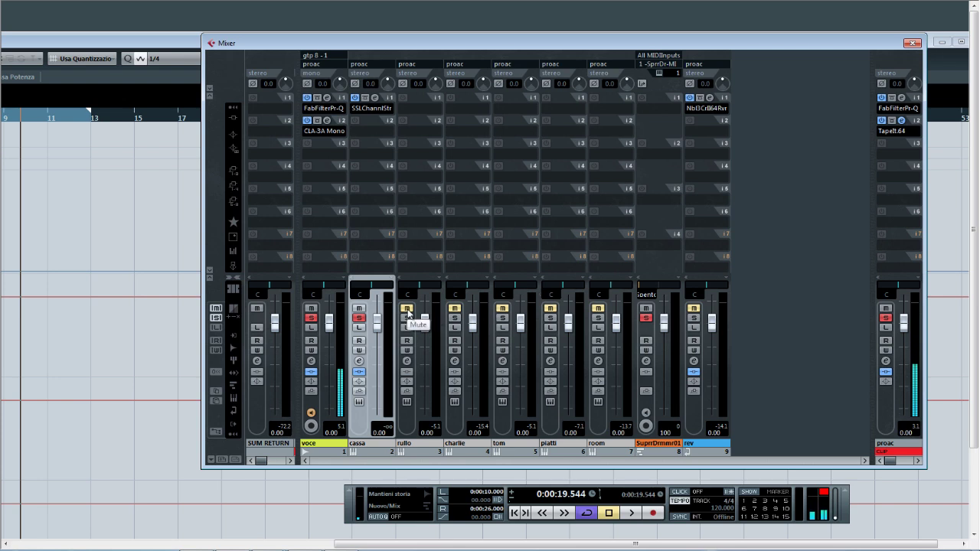
left_click(407, 318)
left_click(407, 308)
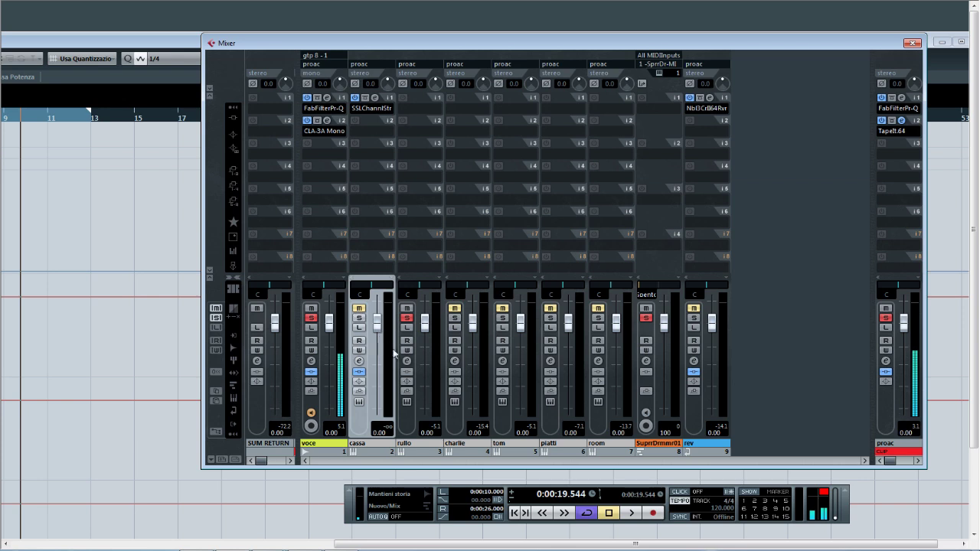
key("space")
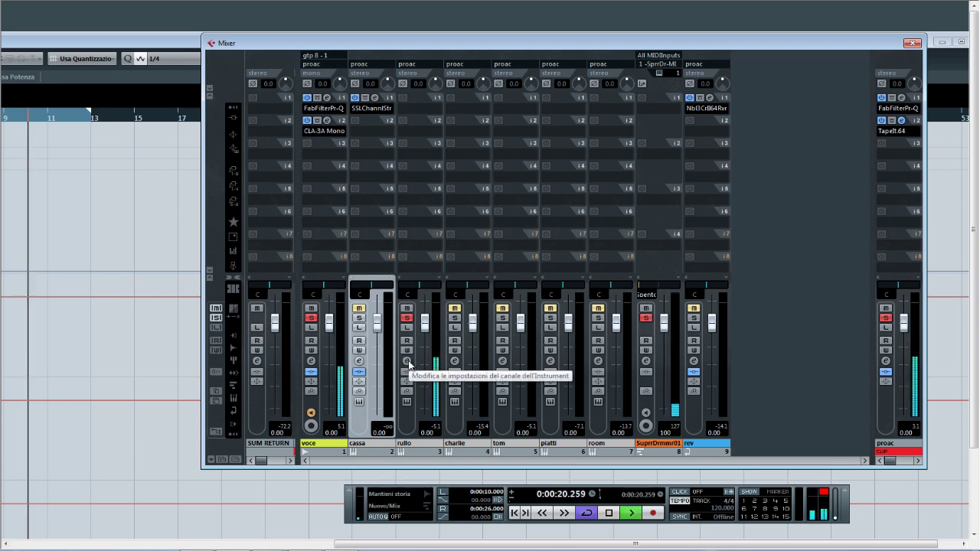
key("space")
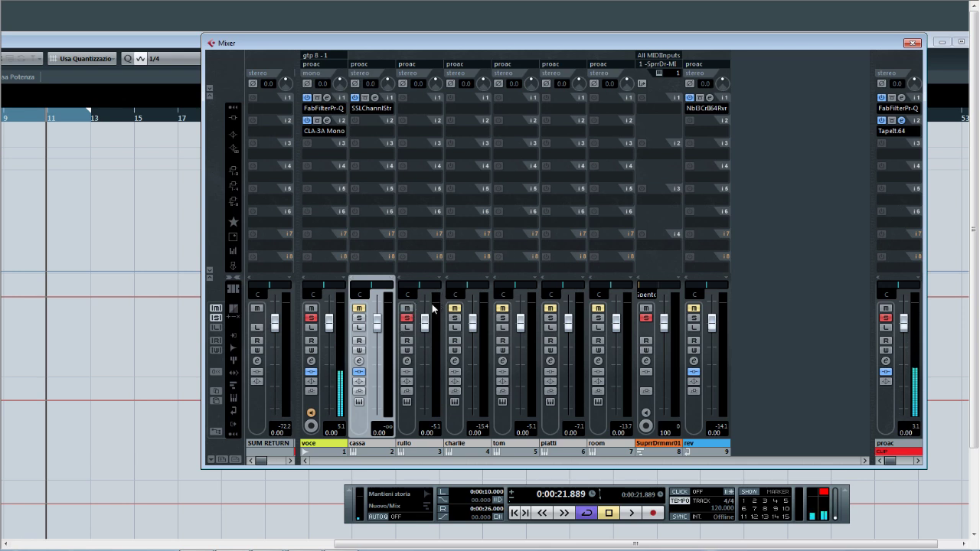
- Look at the Nebula3 Reverb plug-in on the rev channel and move it to rullo's insert slot 1
left_click(708, 97)
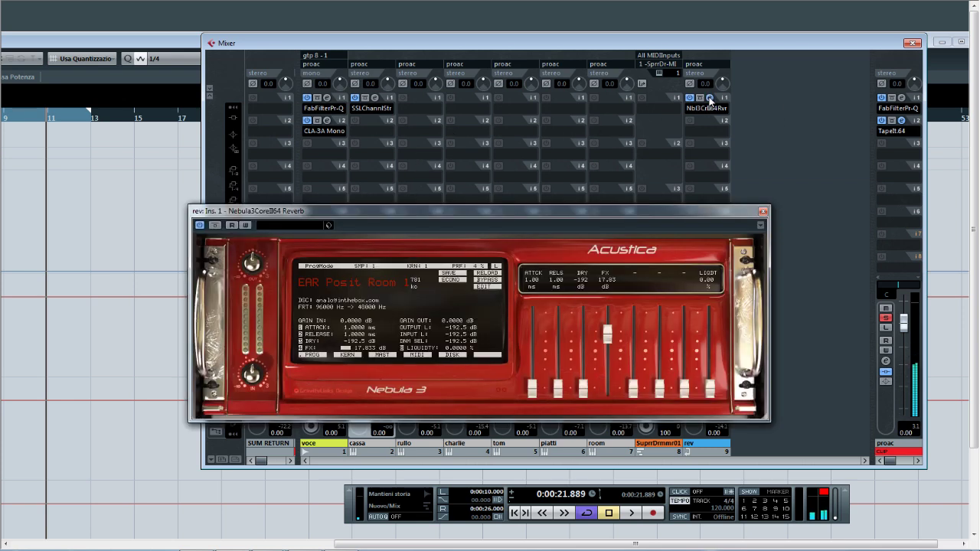
left_click(708, 97)
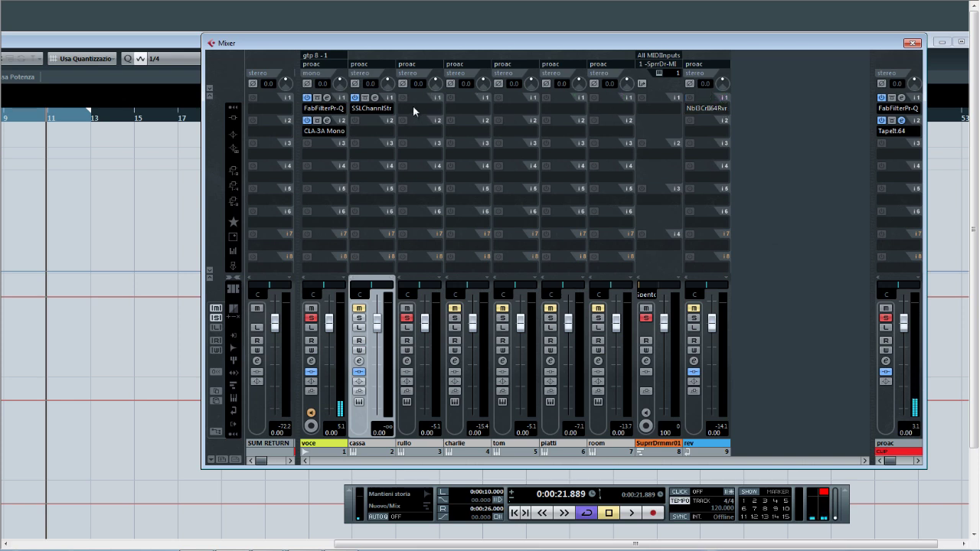
left_click_drag(413, 111, 413, 111)
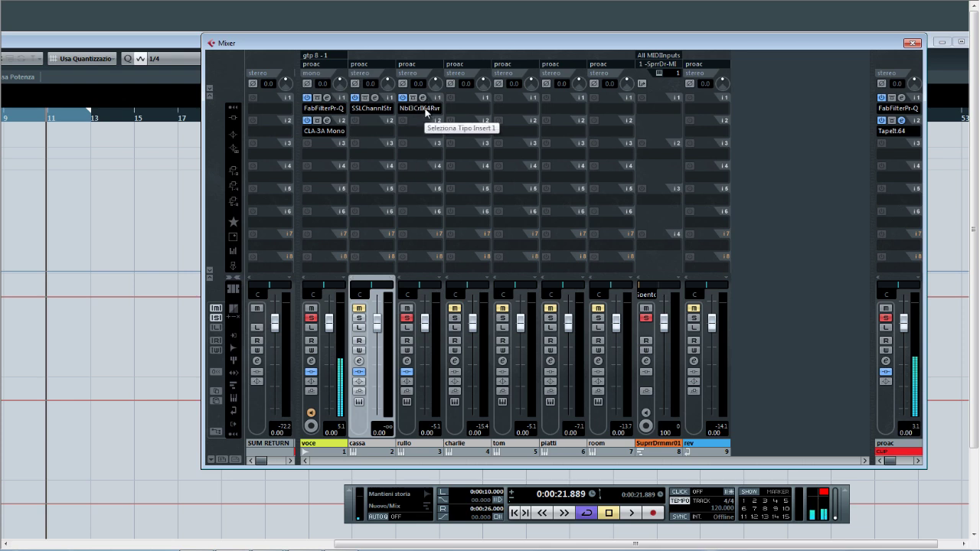
- Play rullo twice with the reverb as an insert, stop, and move the reverb back to rev's insert slot 1
key("space")
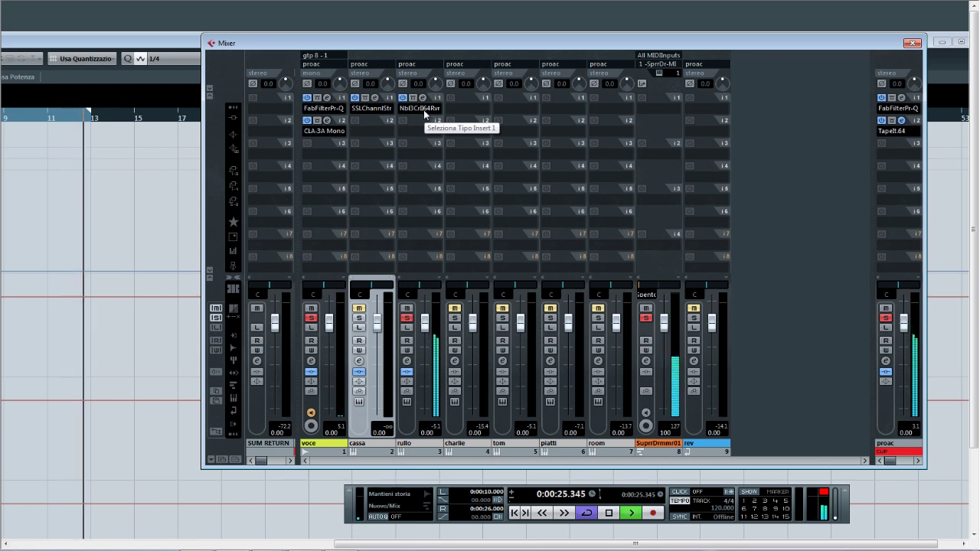
key("space")
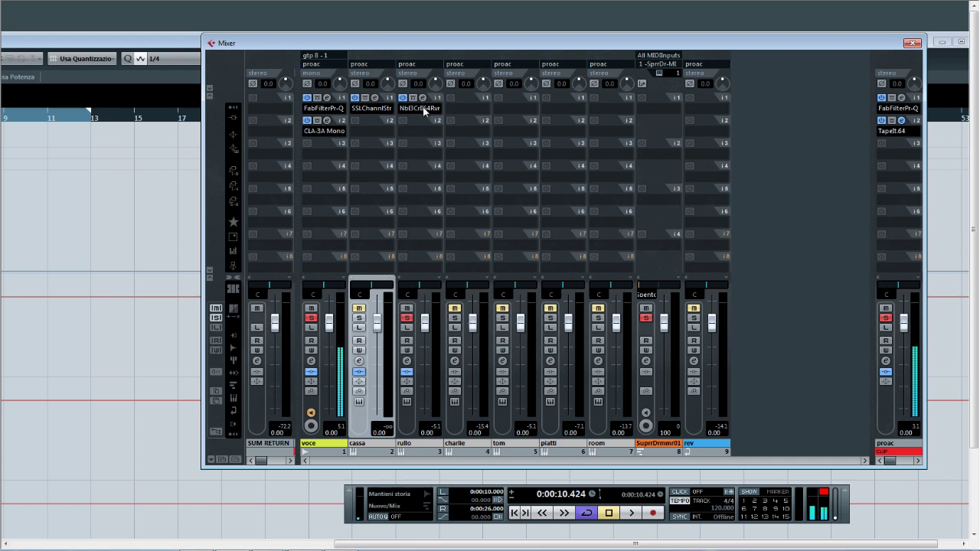
key("space")
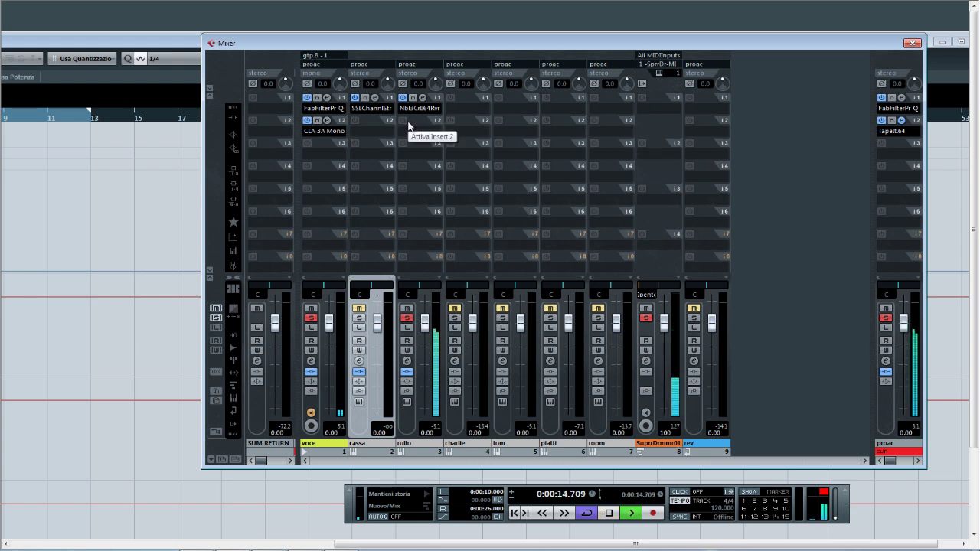
key("space")
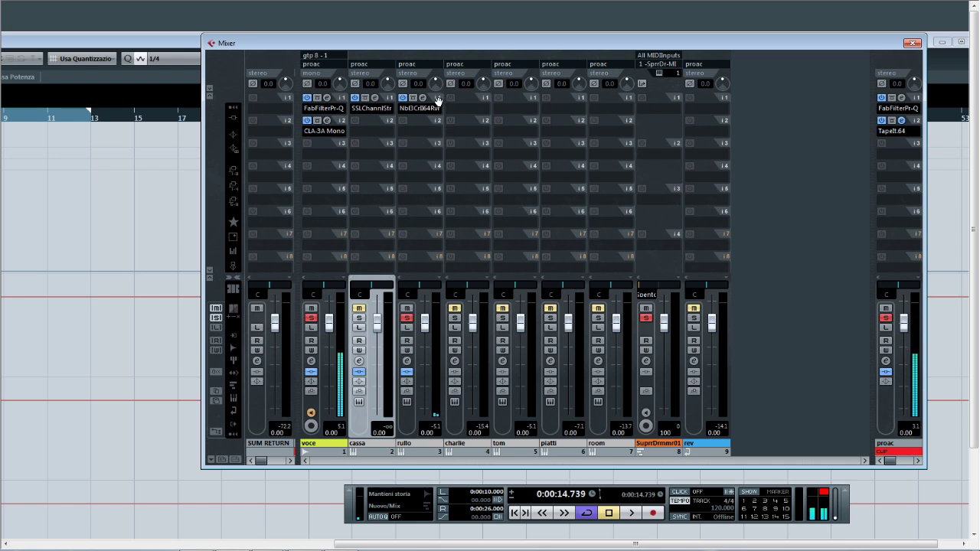
left_click_drag(438, 101, 704, 97)
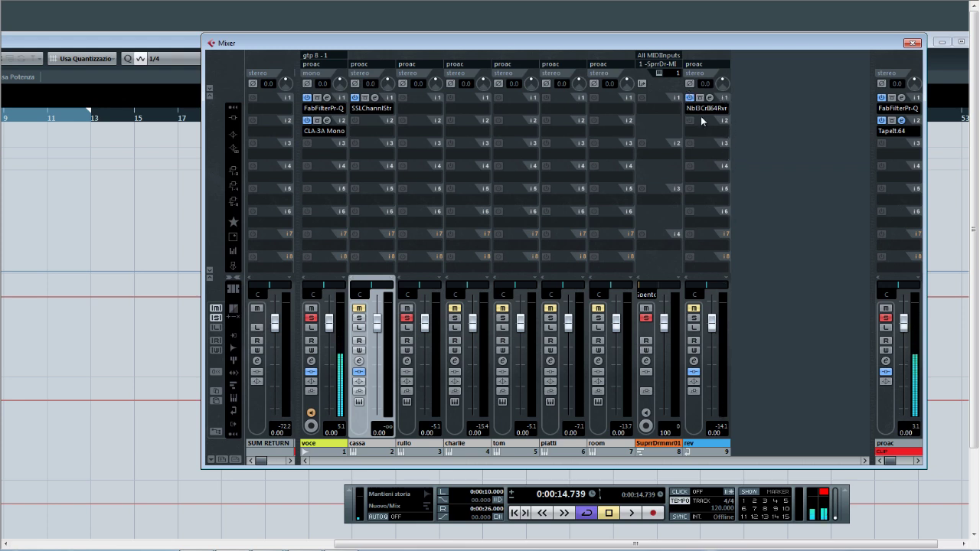
- Open rullo's channel settings, start playback, and assign and activate rev on send 1
left_click(407, 361)
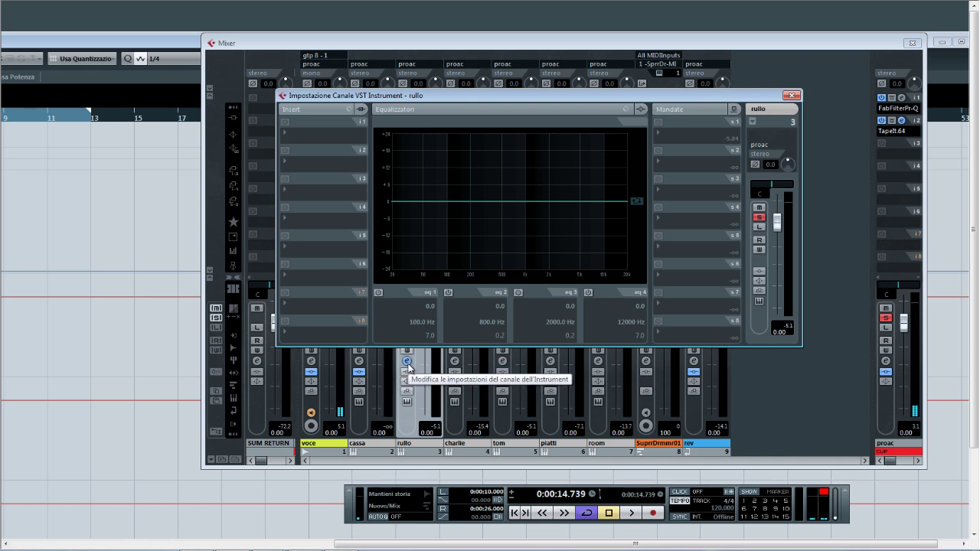
key("space")
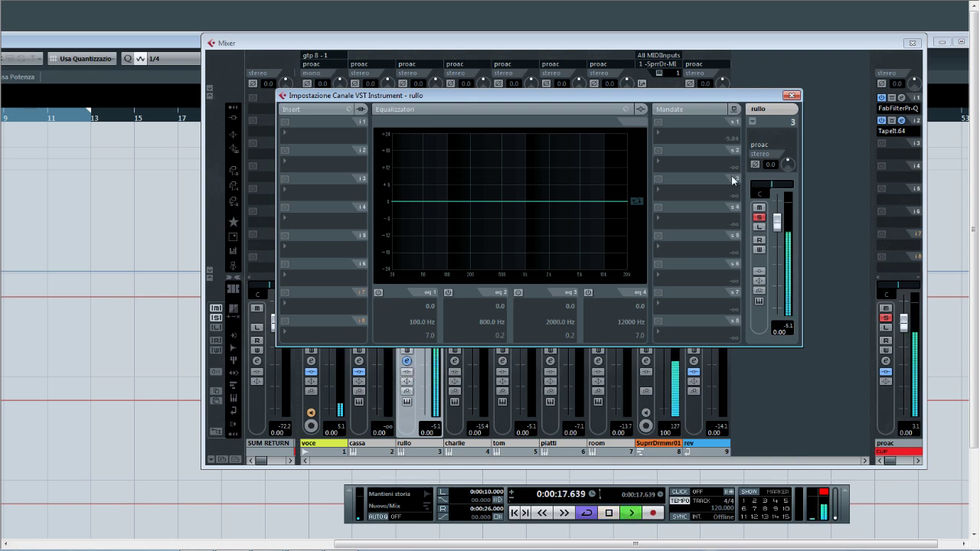
left_click(708, 133)
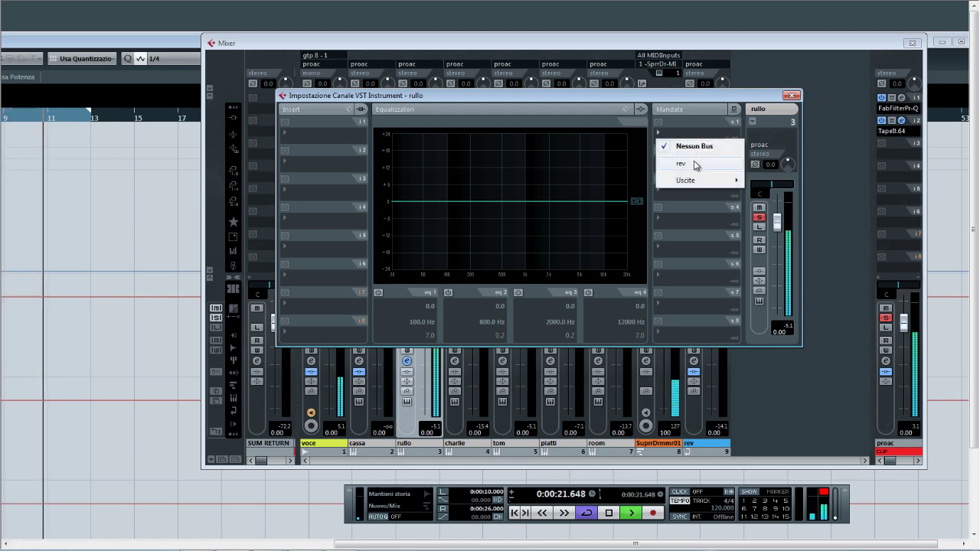
left_click(693, 164)
left_click(658, 123)
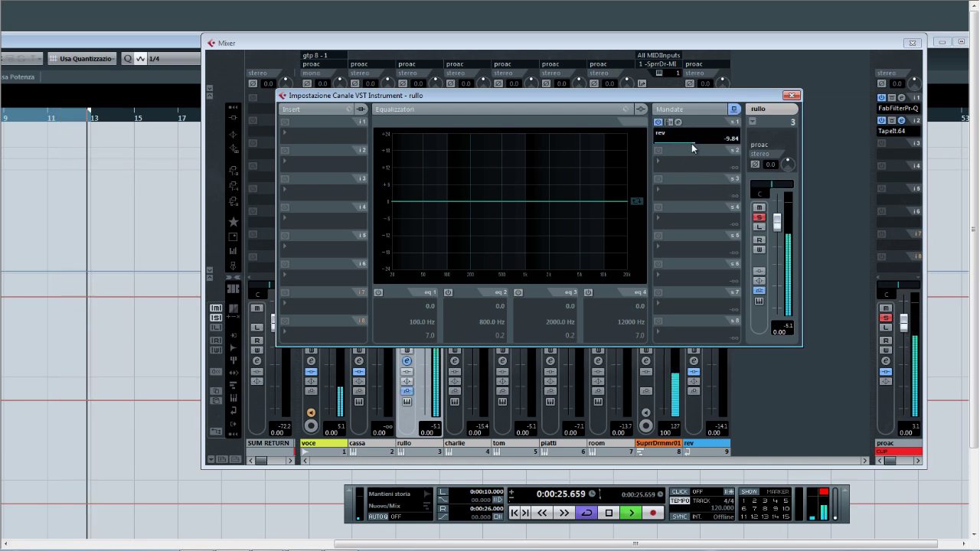
- Lower rullo's rev send fully, raise it to -10.11, stop playback, and set the send level to -19.63
left_click_drag(696, 144, 654, 150)
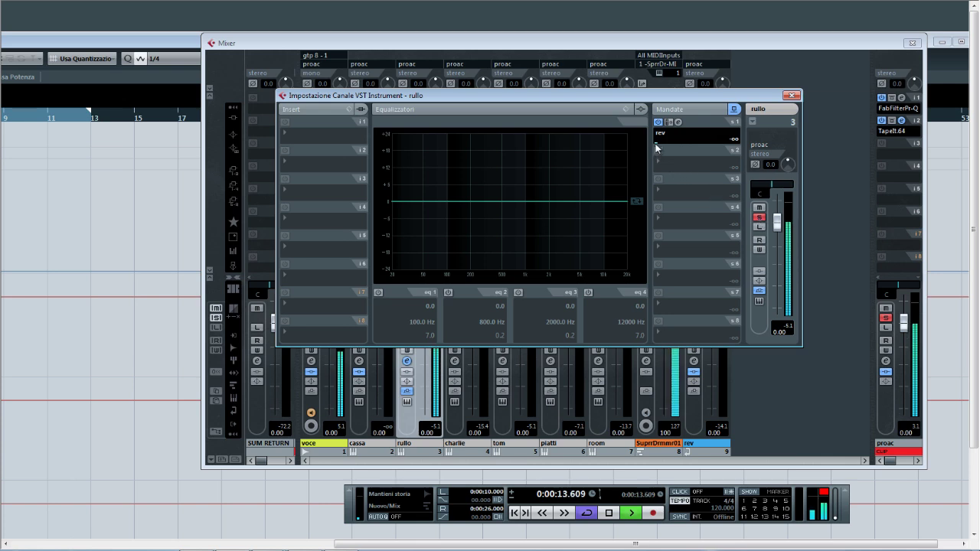
left_click_drag(656, 148, 692, 158)
key("space")
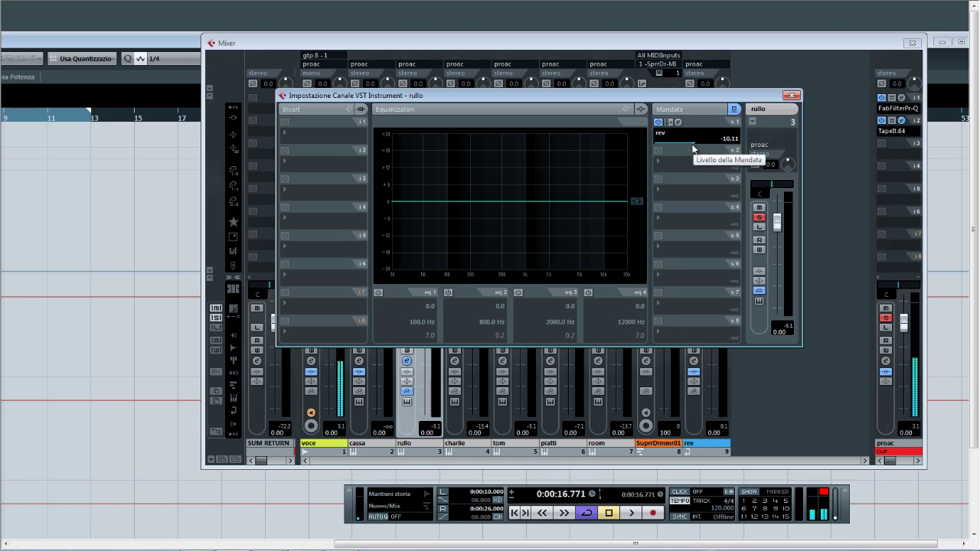
mouse_move(693, 144)
left_mouse_down()
mouse_move(663, 152)
mouse_move(686, 150)
left_mouse_up()
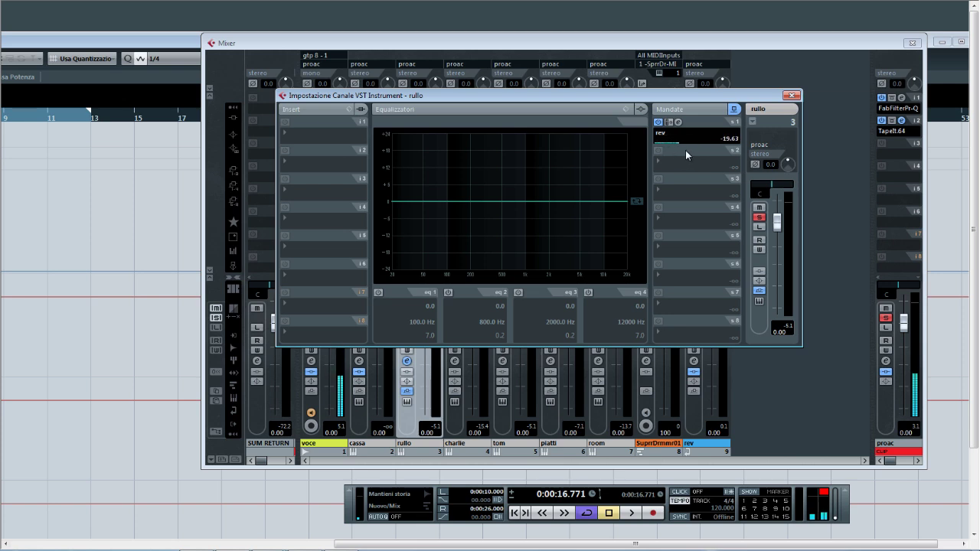